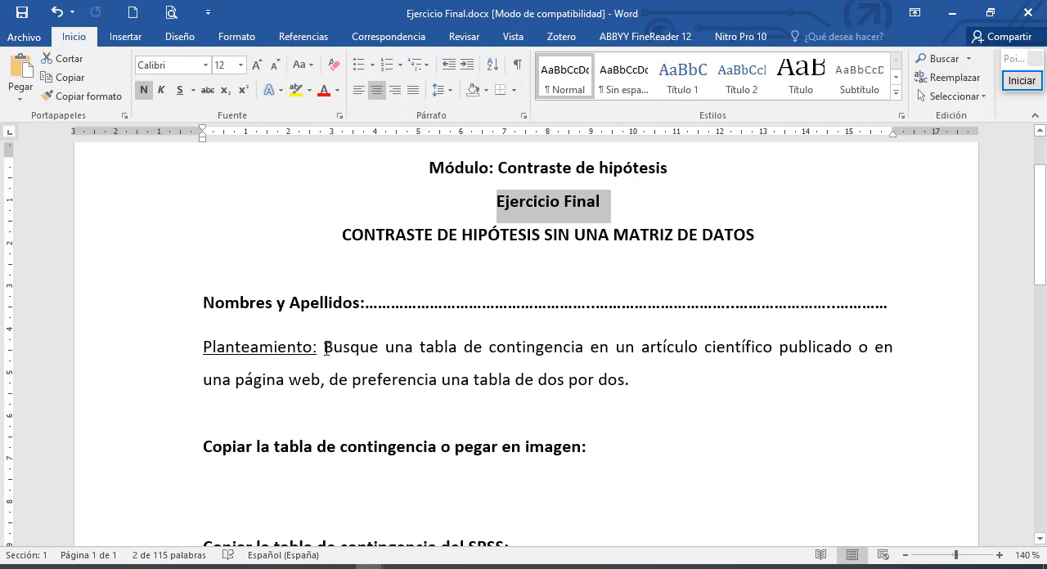
# - Review the exercise statement on finding a two-by-two contingency table and the space for pasting it
pyautogui.moveTo(326, 349); pyautogui.dragTo(852, 346)
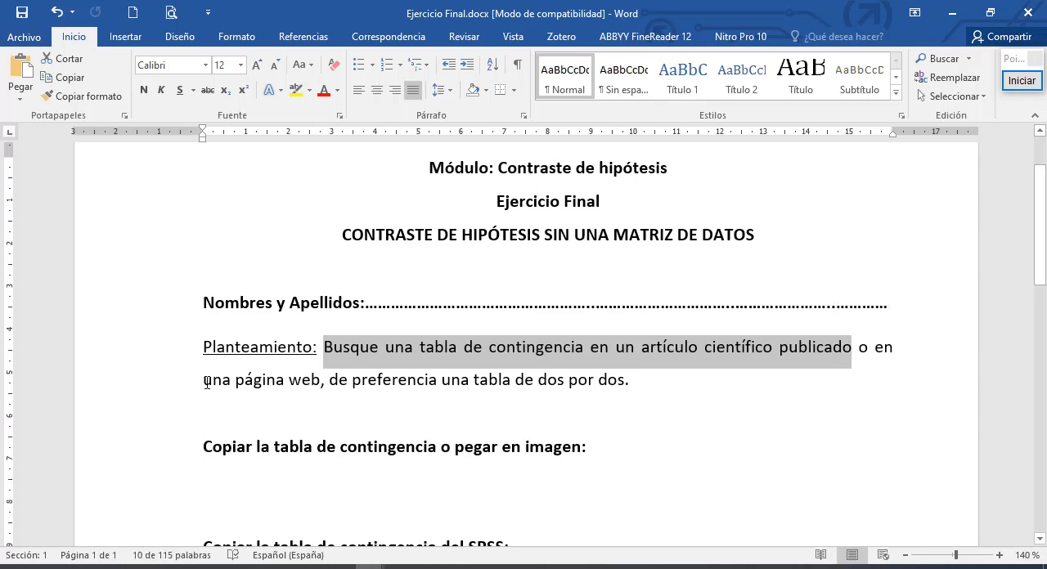
pyautogui.moveTo(207, 382); pyautogui.dragTo(321, 382)
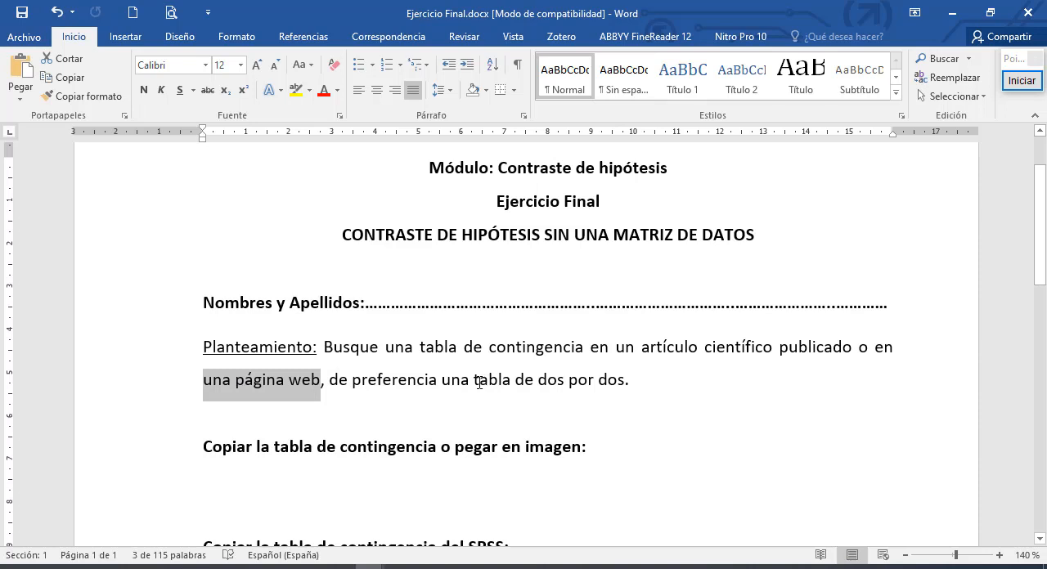
pyautogui.moveTo(475, 381); pyautogui.dragTo(615, 378)
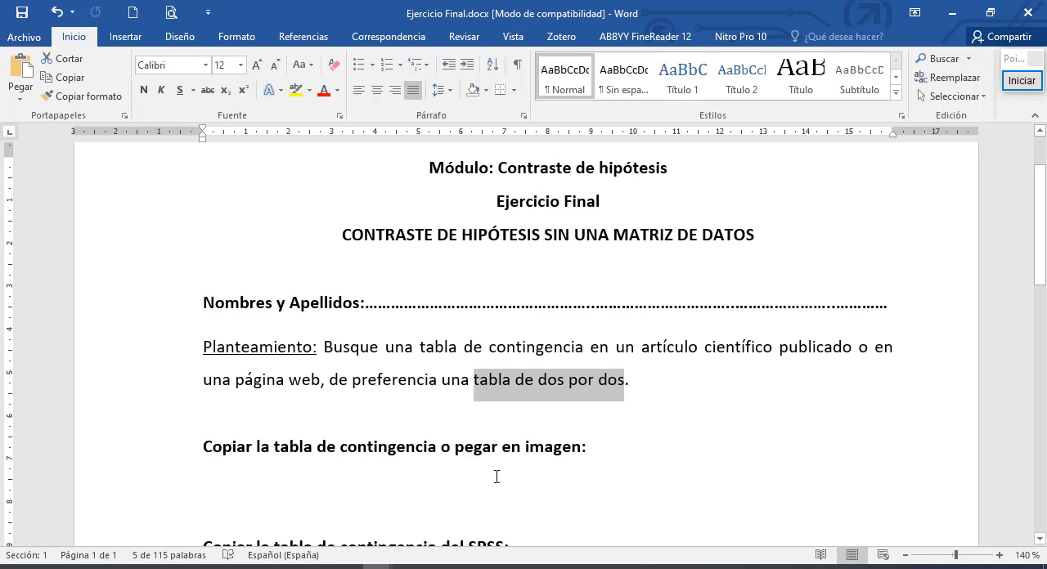
pyautogui.moveTo(217, 476); pyautogui.dragTo(222, 506)
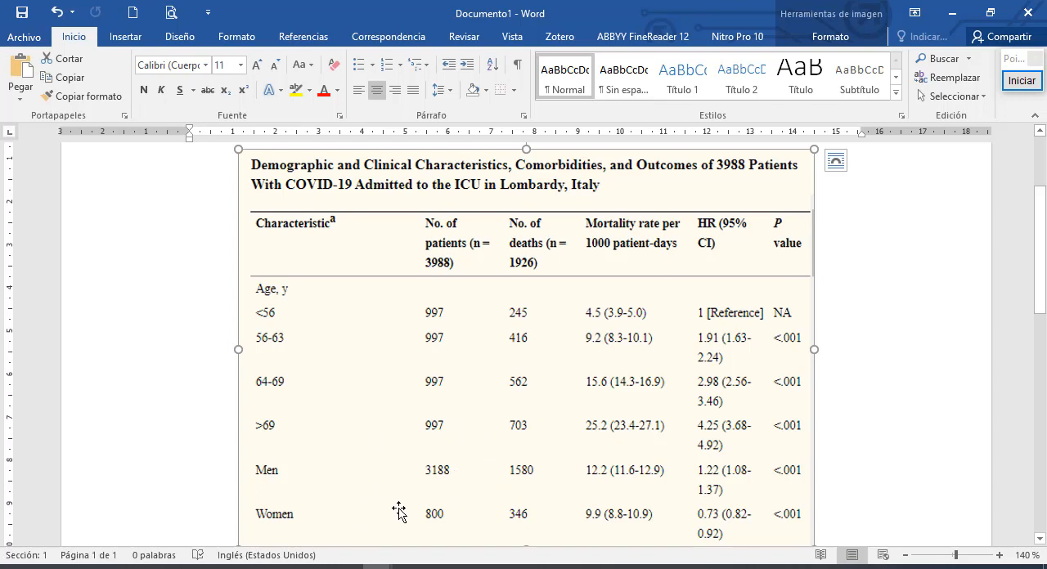
# - Switch to the SPSS data editor and enter 1, 1, 2, 2 in the first four rows of the first column
pyautogui.moveTo(375, 567)
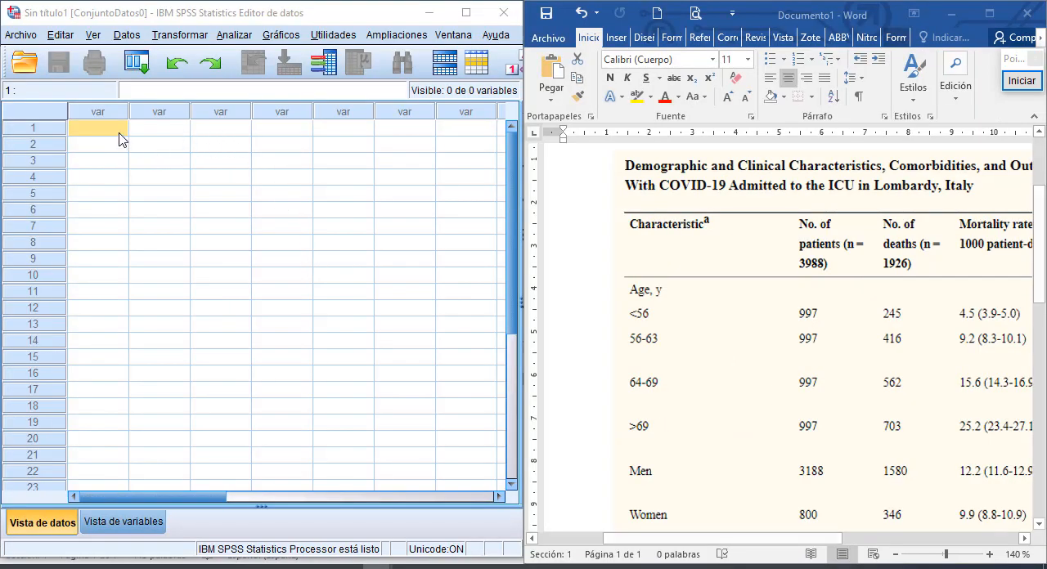
pyautogui.click(119, 134)
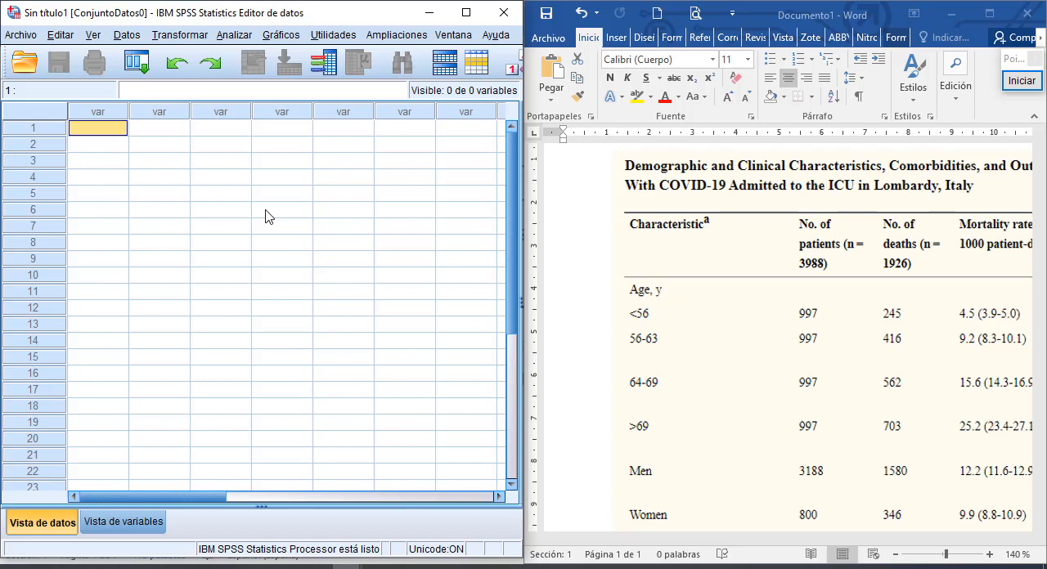
pyautogui.write('1')
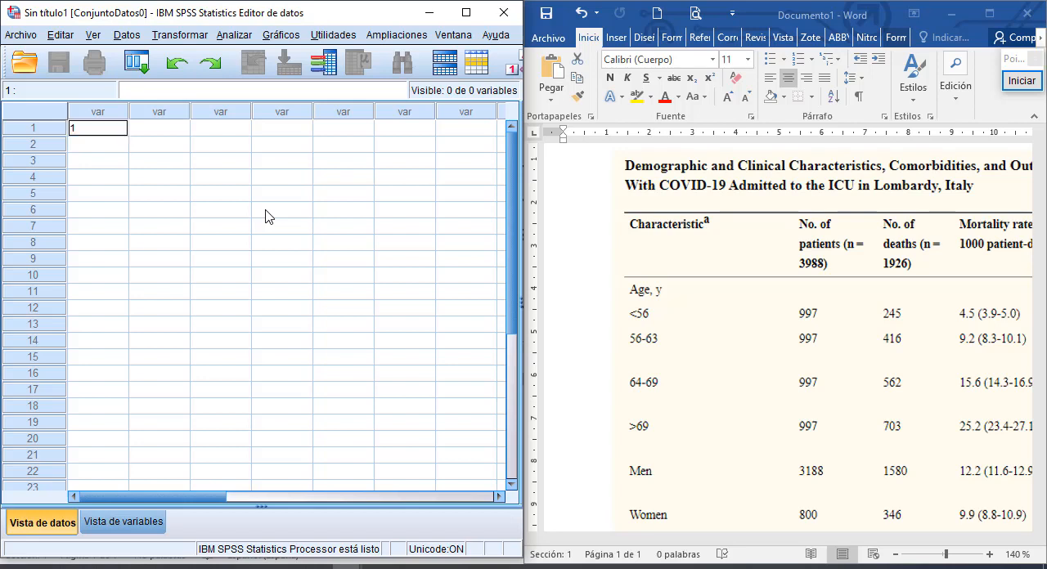
pyautogui.press('Return')
pyautogui.write('1')
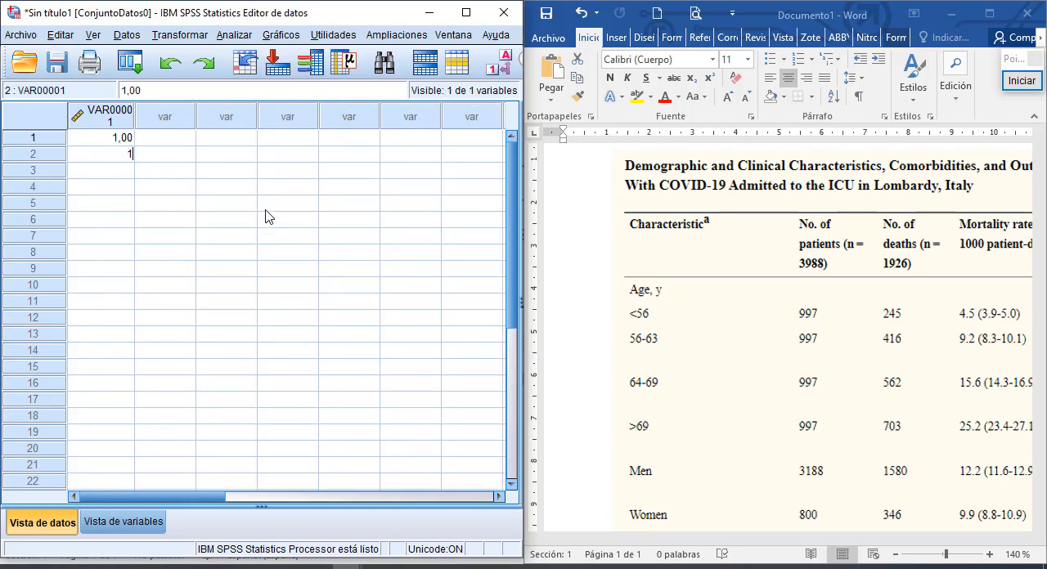
pyautogui.press('Return')
pyautogui.write('2')
pyautogui.press('Return')
pyautogui.write('2')
pyautogui.press('Return')
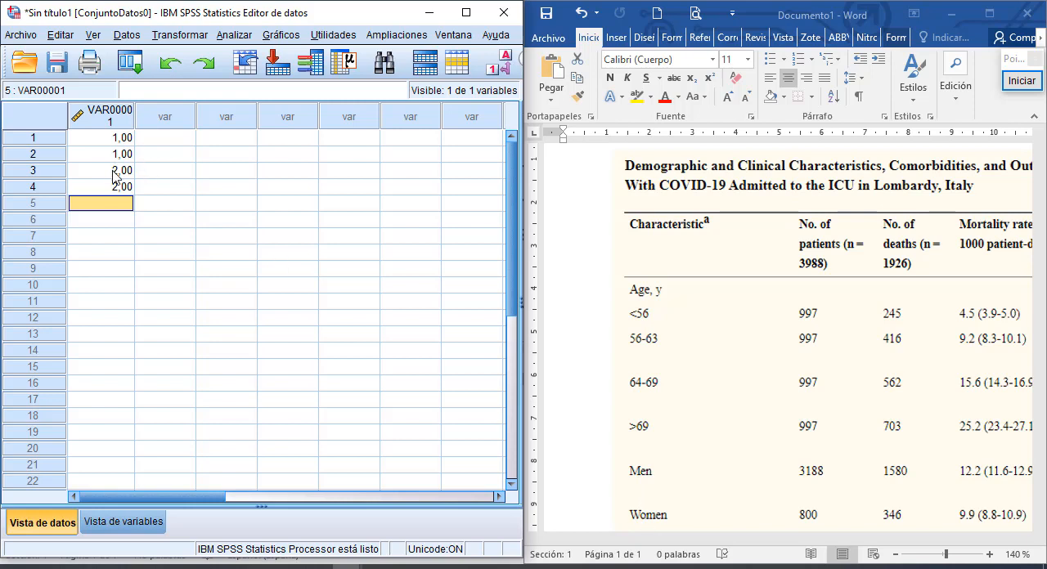
# - Enter 1, 2, 1, 2 in the first four rows of the second column
pyautogui.click(165, 138)
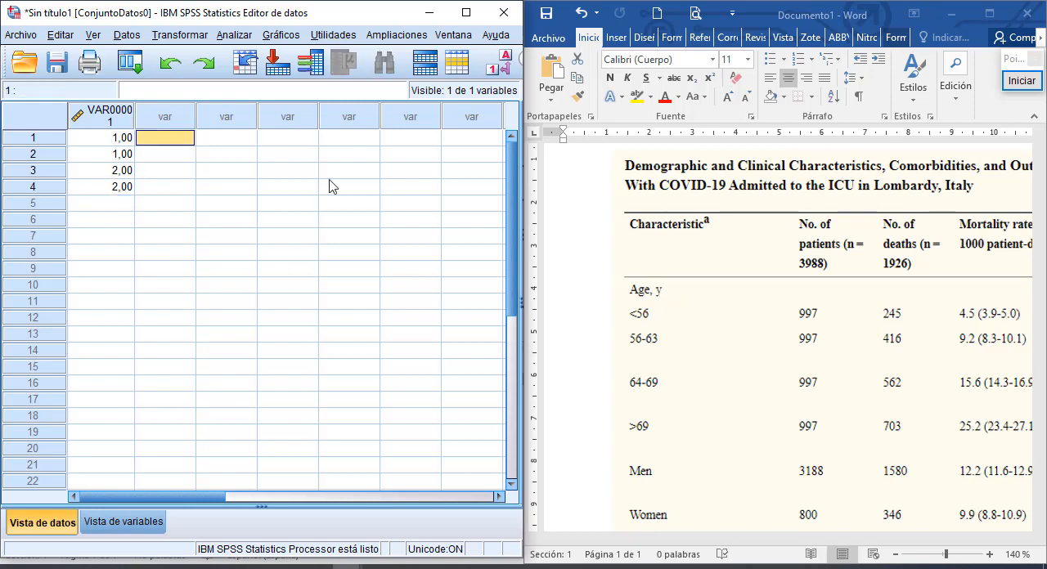
pyautogui.write('1')
pyautogui.press('Return')
pyautogui.write('2')
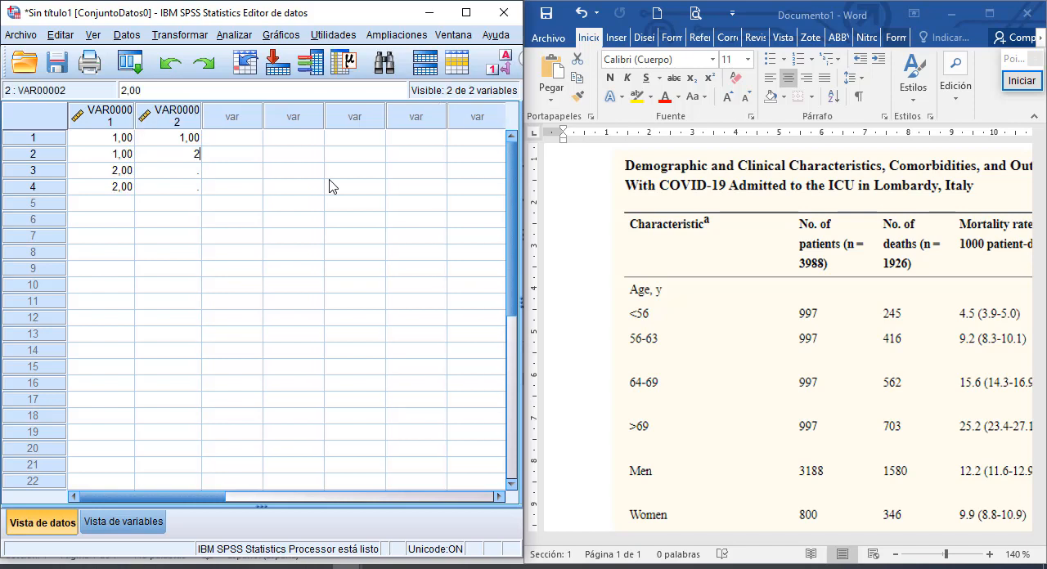
pyautogui.press('Return')
pyautogui.write('2')
pyautogui.press('BackSpace')
pyautogui.write('1')
pyautogui.press('Return')
pyautogui.write('2')
pyautogui.press('Return')
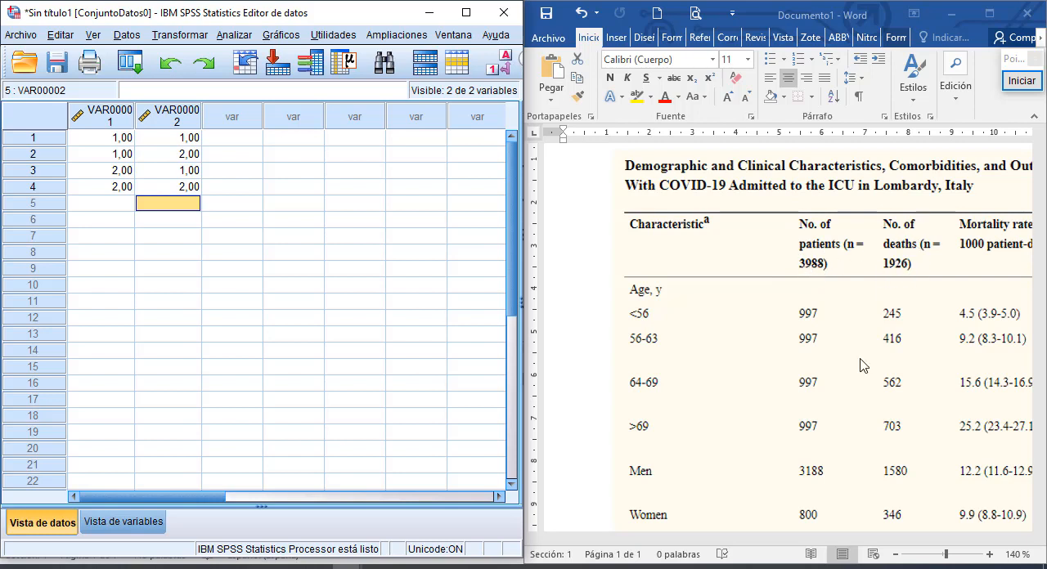
# - Enter the patient and death counts for men and women, 3188, 1580, 800 and 346, down the third column
pyautogui.click(234, 139)
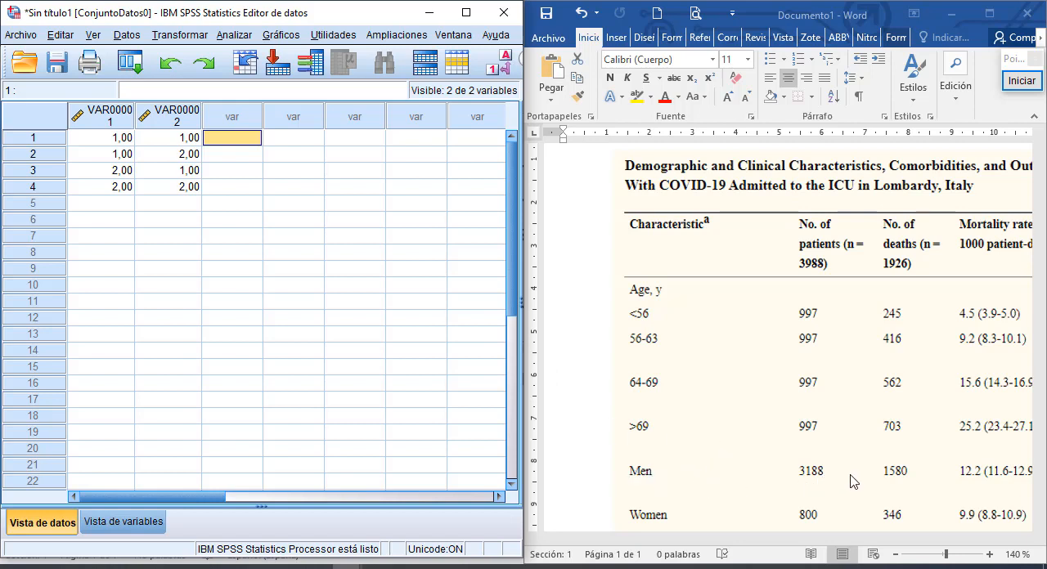
pyautogui.write('3')
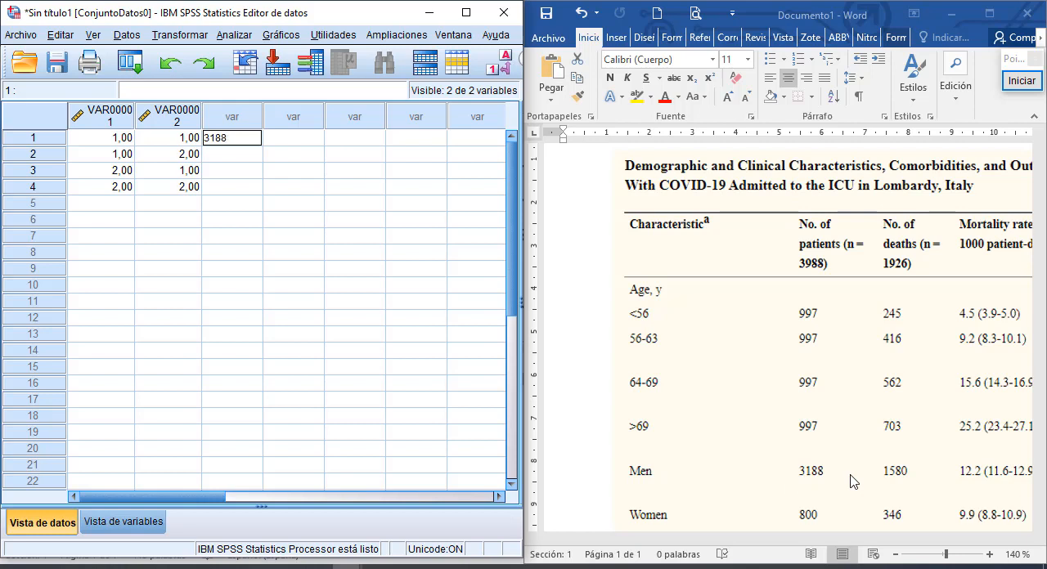
pyautogui.write('188')
pyautogui.press('Return')
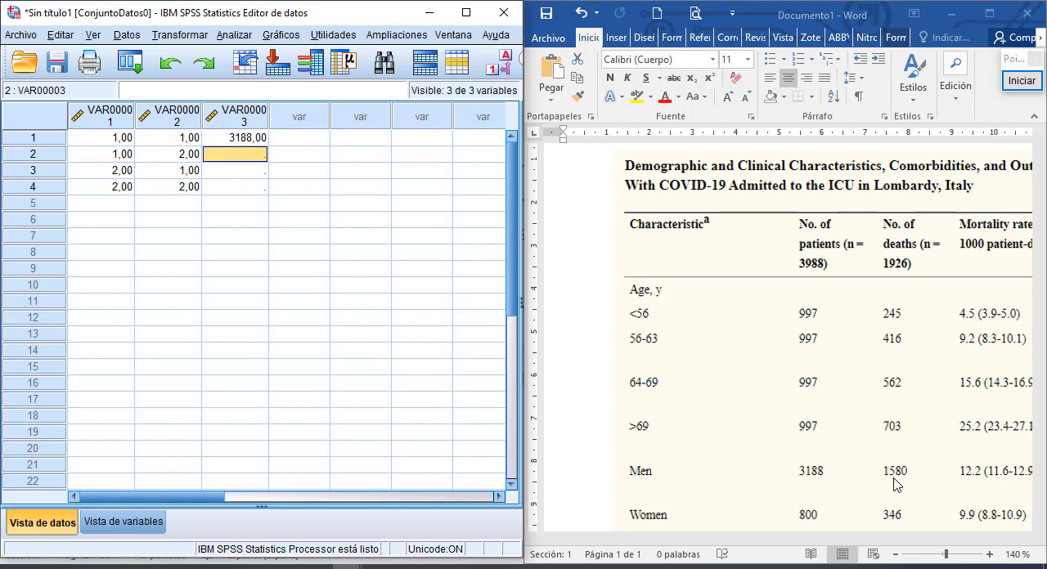
pyautogui.write('15')
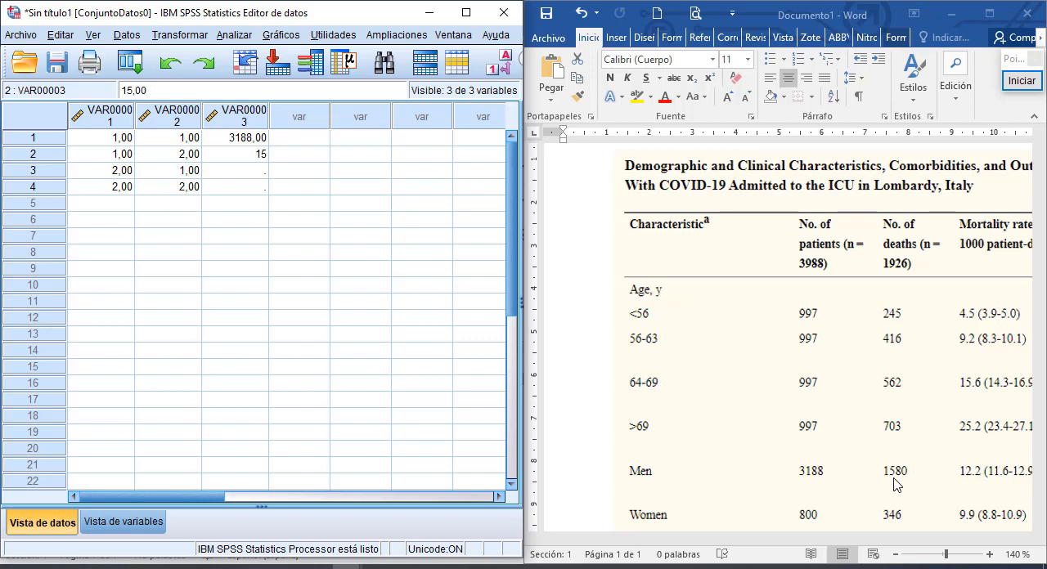
pyautogui.write('80')
pyautogui.press('Return')
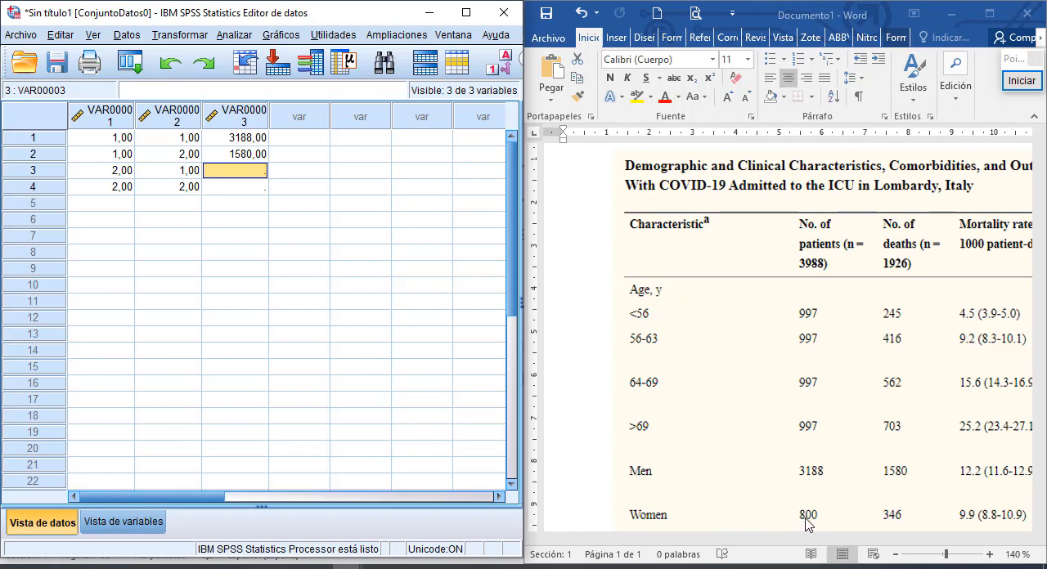
pyautogui.write('800')
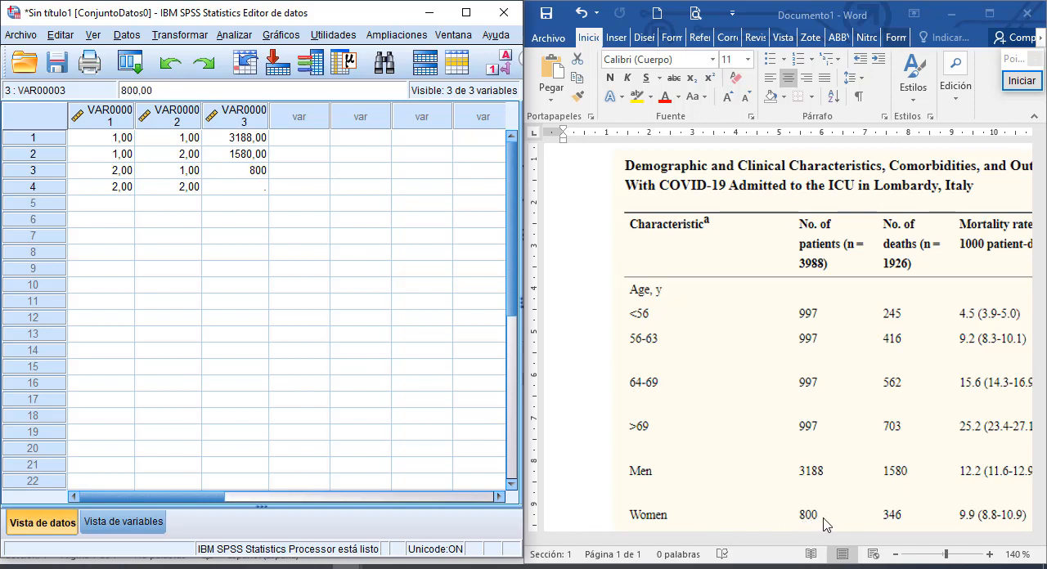
pyautogui.press('Return')
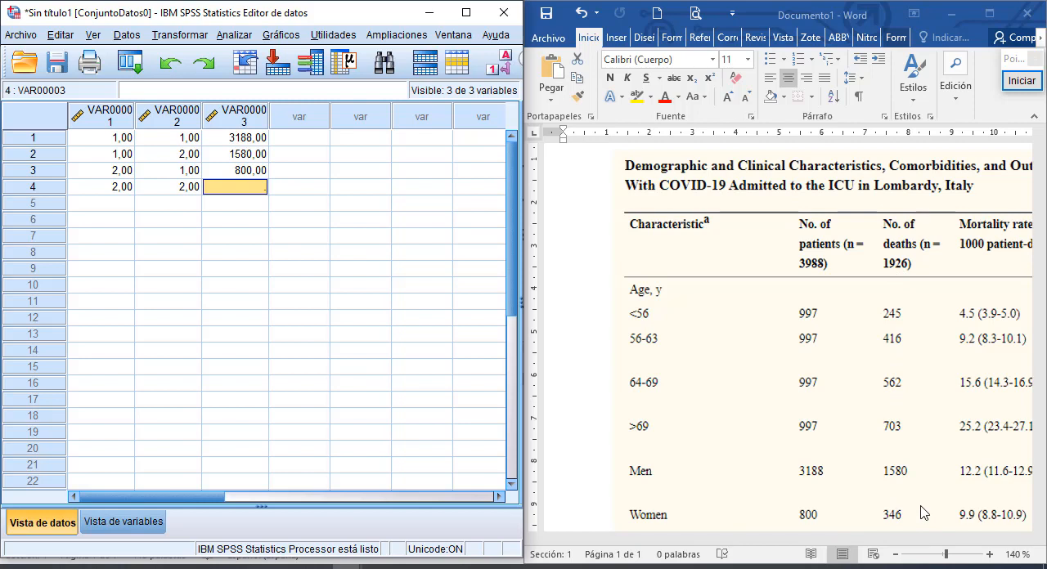
pyautogui.write('346')
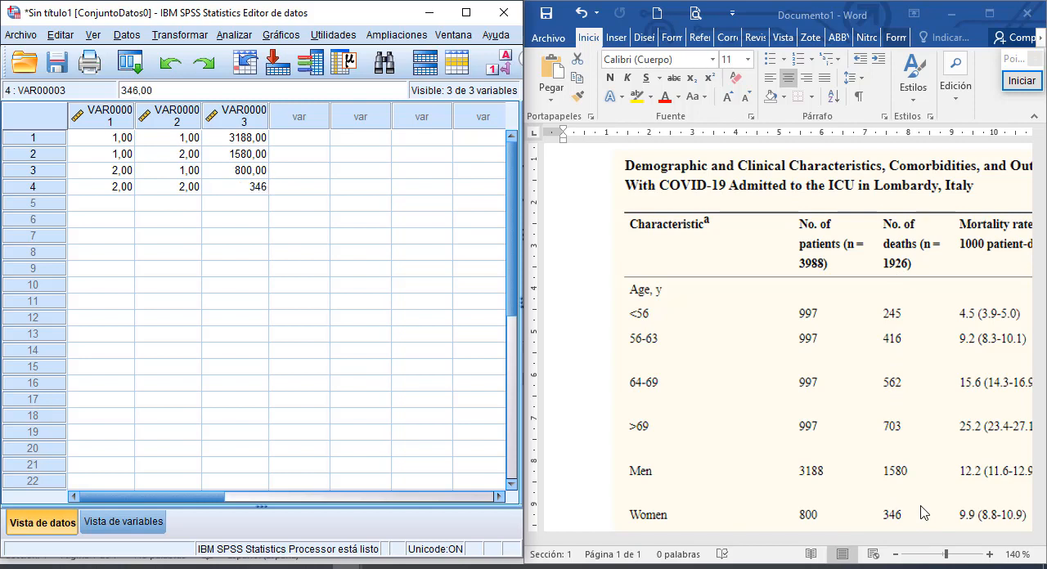
pyautogui.press('Return')
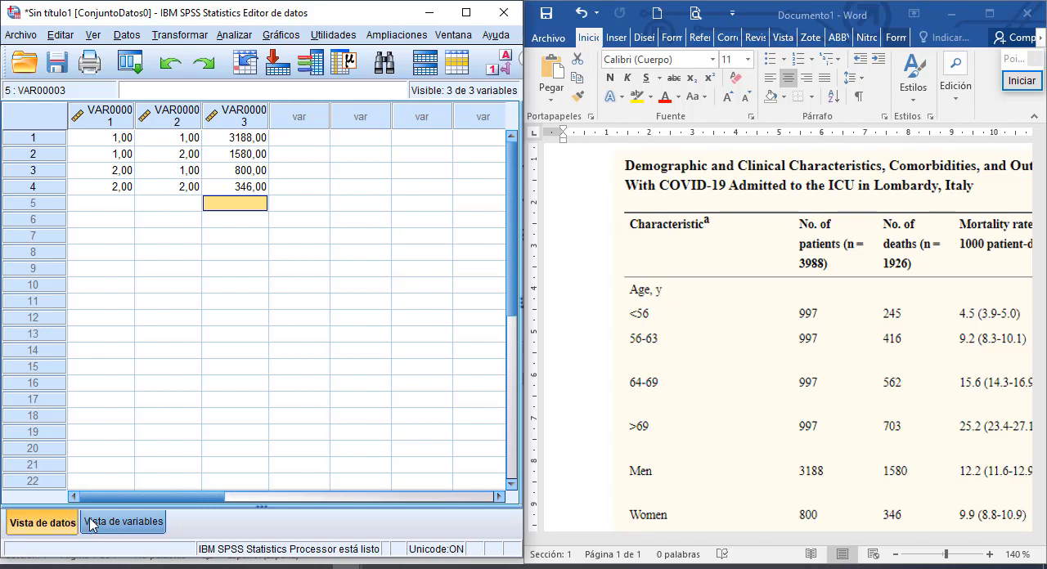
# - Label the three variables Sexo, Pacientes and Conteo in the variable definitions
pyautogui.click(120, 524)
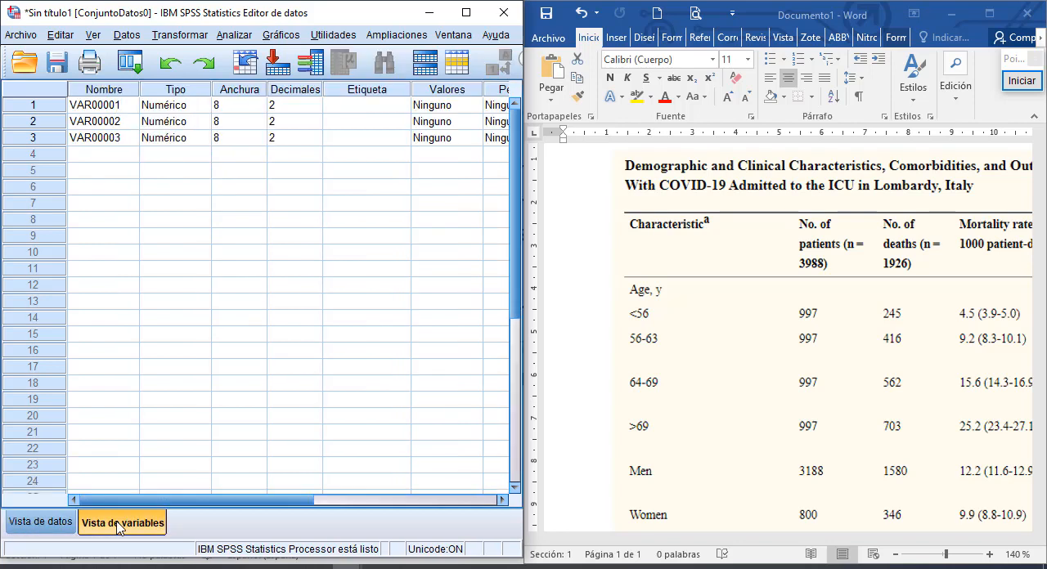
pyautogui.click(367, 109)
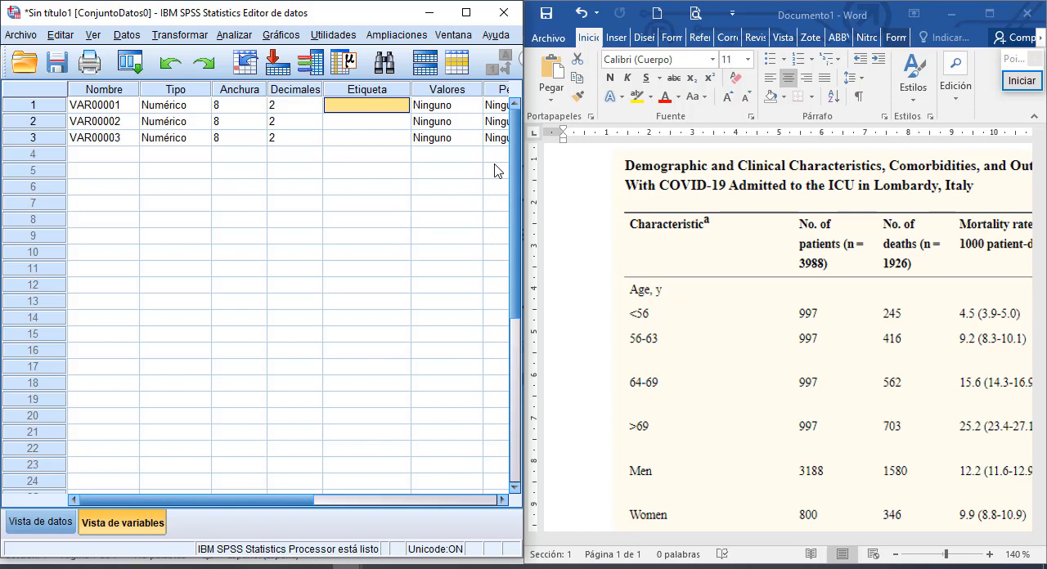
pyautogui.write('Sexo')
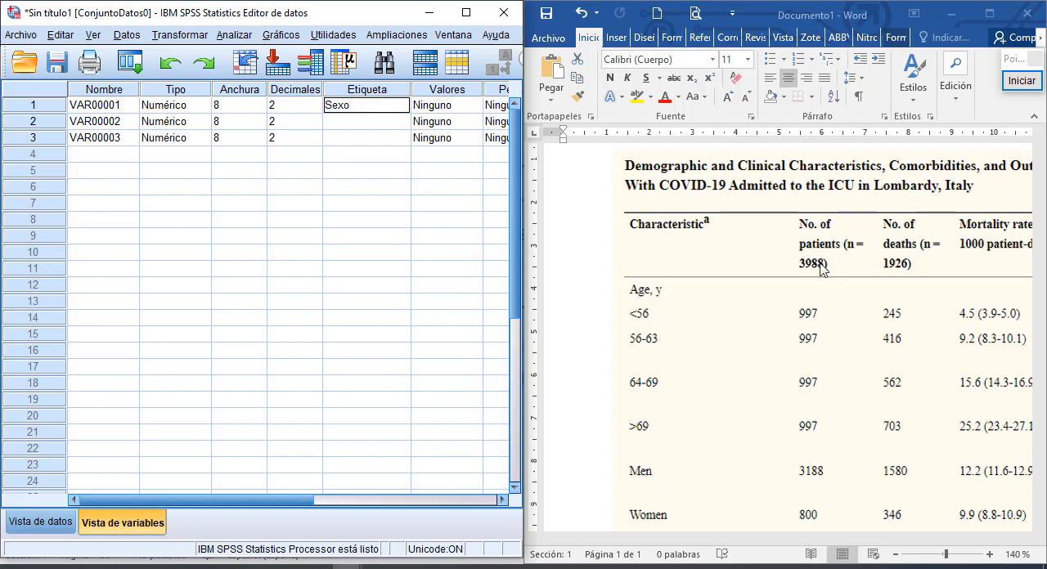
pyautogui.click(357, 123)
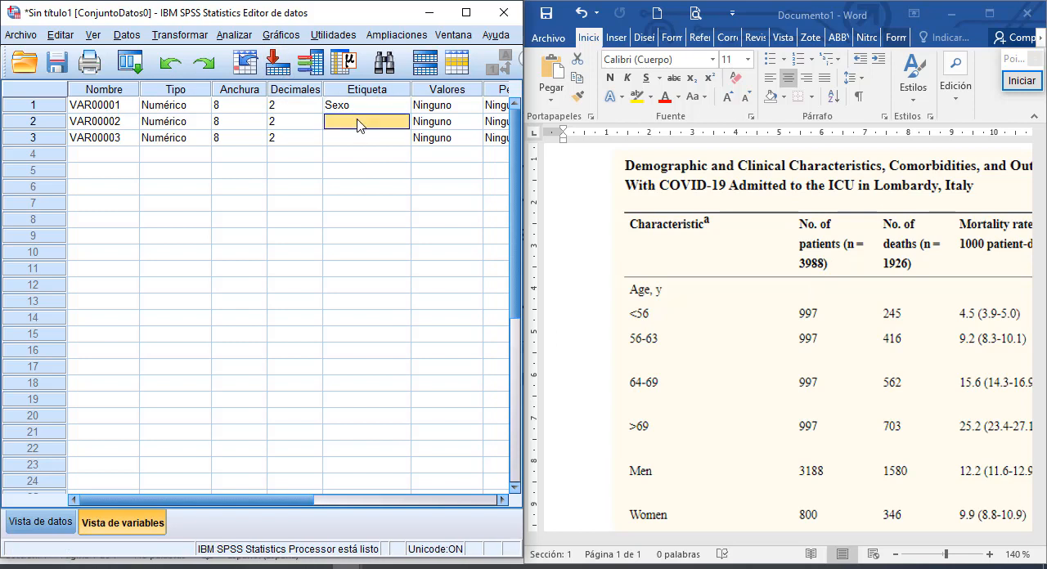
pyautogui.write('Pacientes')
pyautogui.click(358, 141)
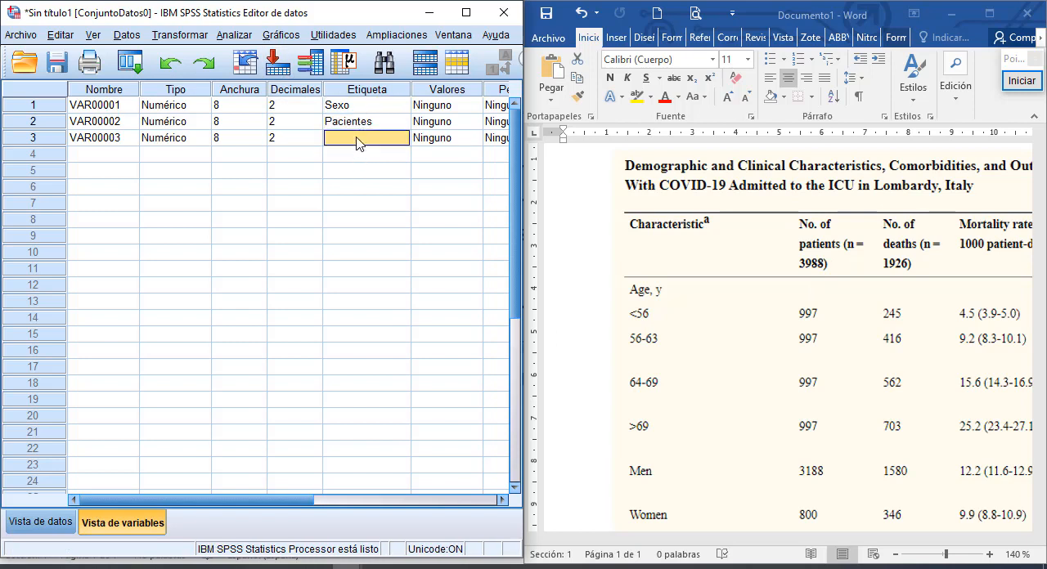
pyautogui.write('Conteo')
# - Set the decimals of all three variables to 0
pyautogui.click(309, 106)
pyautogui.click(315, 109)
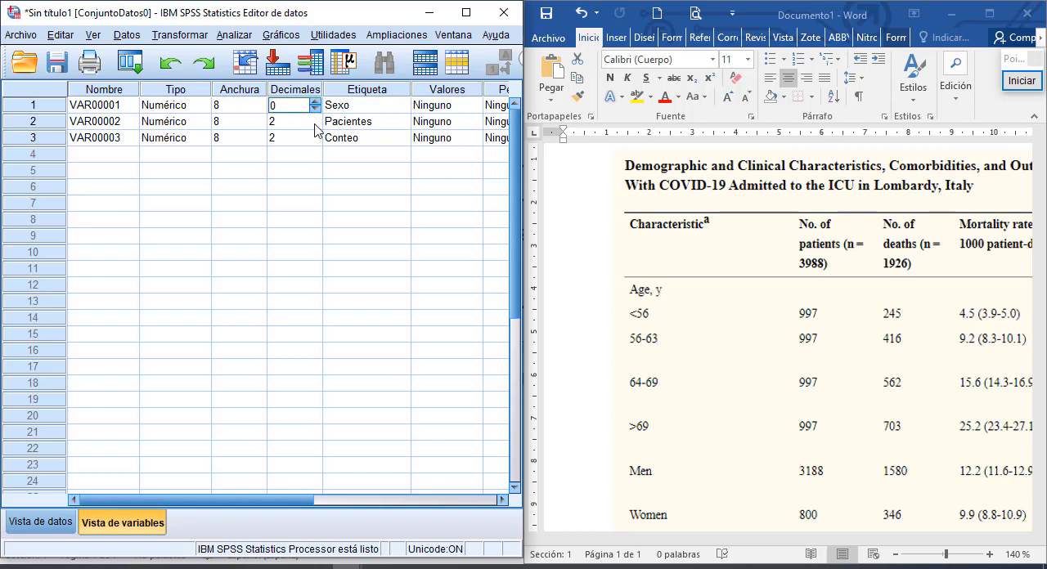
pyautogui.click(316, 125)
pyautogui.click(316, 126)
pyautogui.click(315, 140)
pyautogui.click(315, 142)
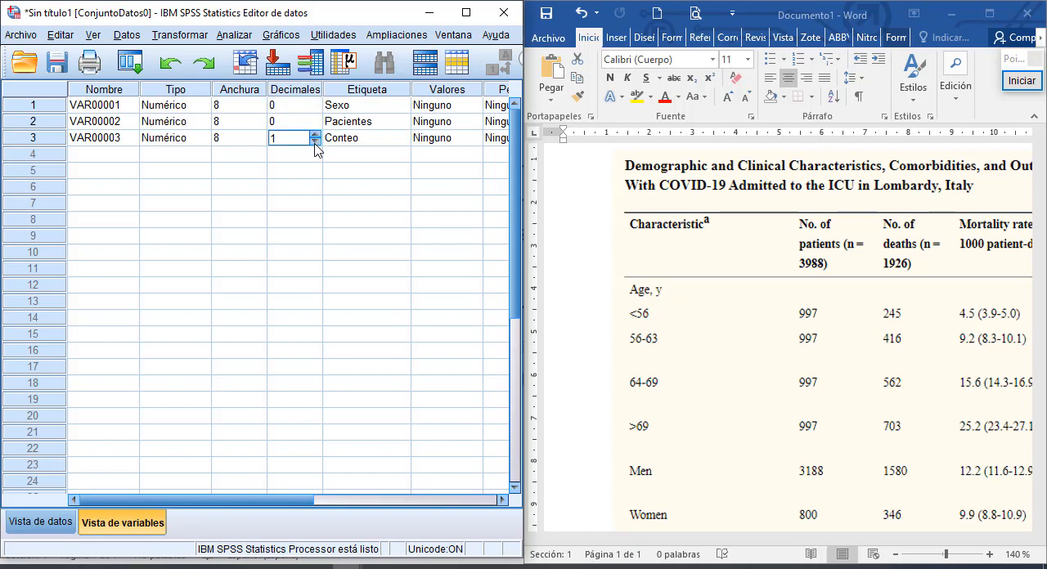
# - Copy the three variable labels and paste them over the default variable names
pyautogui.moveTo(328, 107); pyautogui.dragTo(335, 140)
pyautogui.rightClick(336, 141)
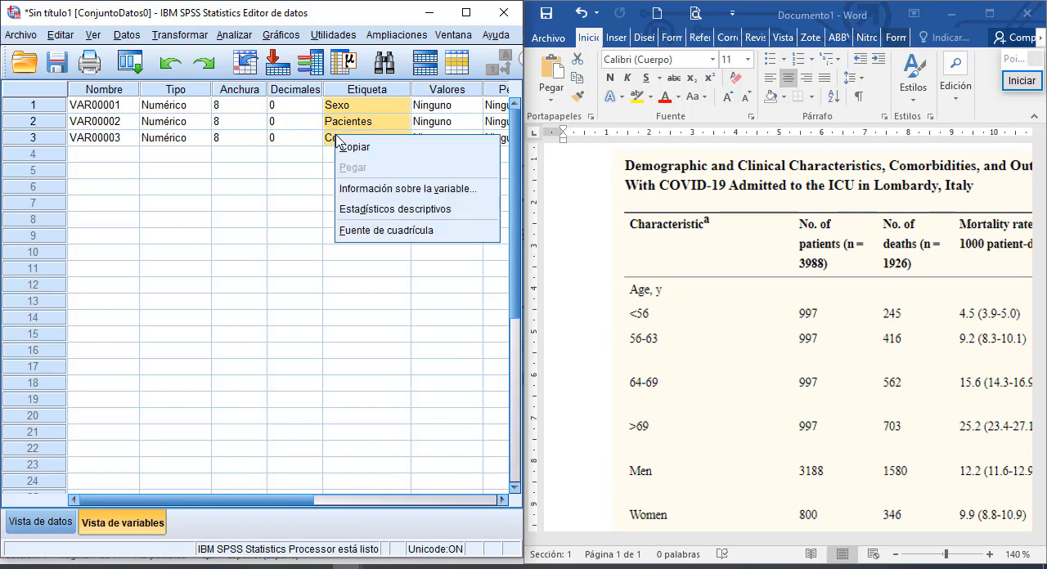
pyautogui.click(350, 148)
pyautogui.moveTo(127, 109); pyautogui.dragTo(127, 137)
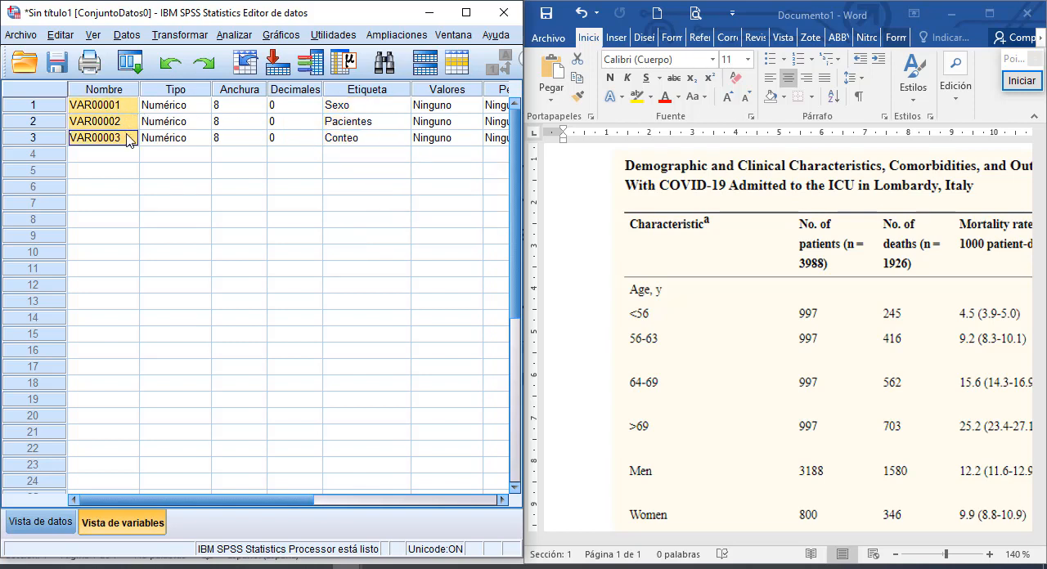
pyautogui.hotkey('ctrl', 'v')
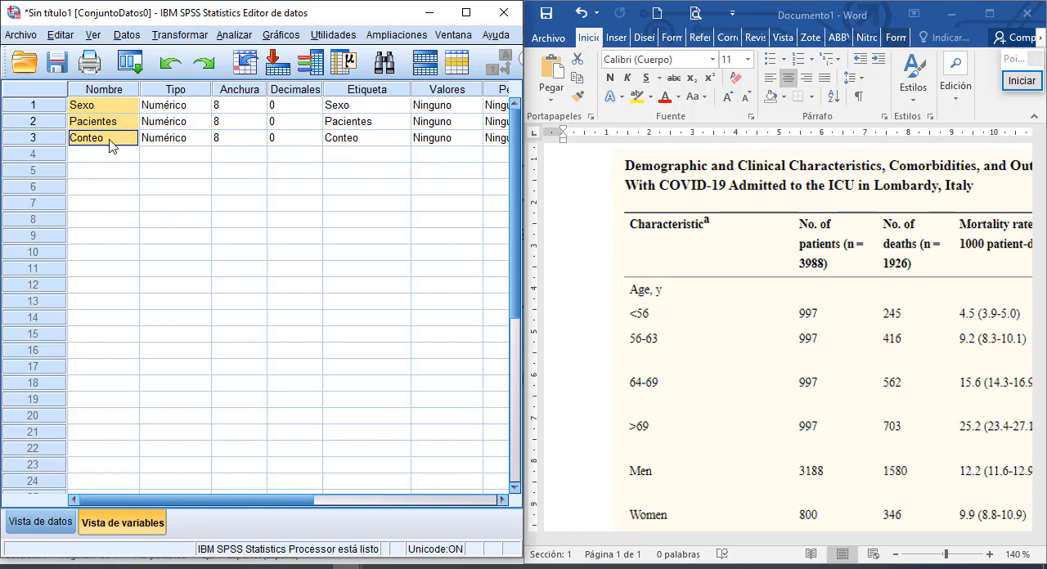
pyautogui.click(109, 140)
# - Set the measurement level of Sexo and Pacientes to Nominal and Conteo to Escala, then return to the data view
pyautogui.moveTo(291, 497); pyautogui.dragTo(432, 485)
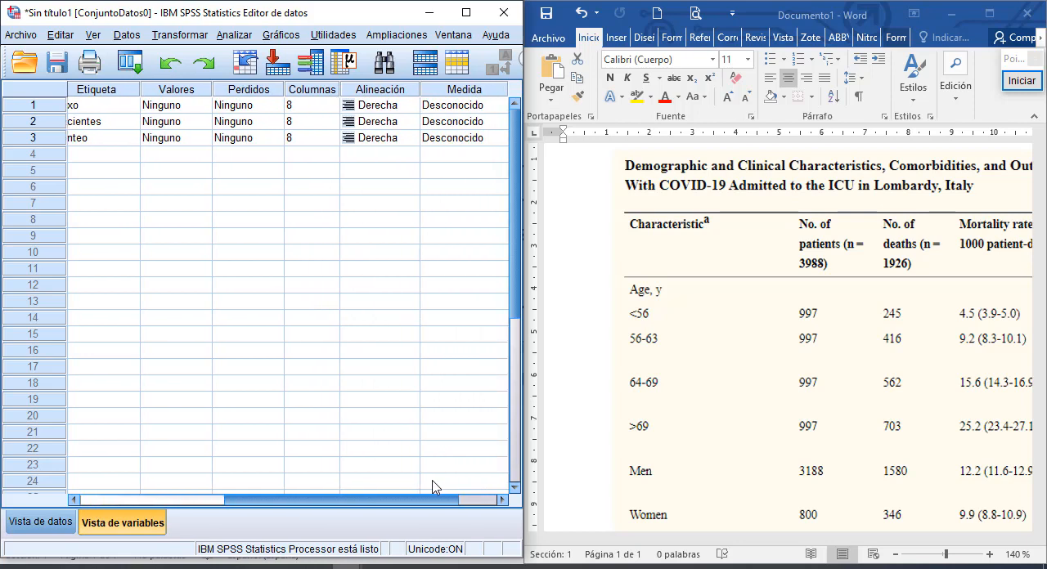
pyautogui.click(408, 109)
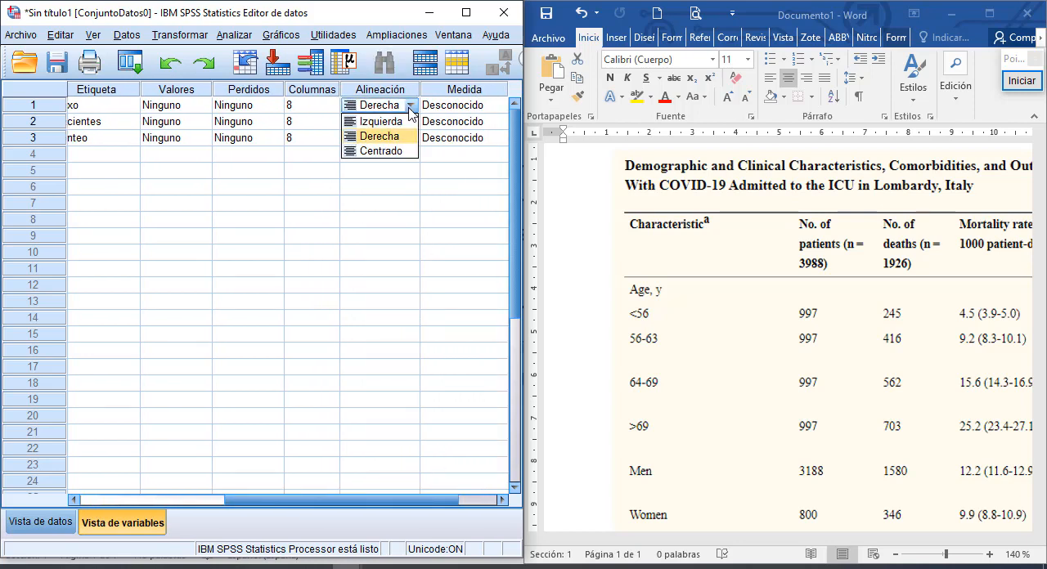
pyautogui.click(478, 106)
pyautogui.click(460, 152)
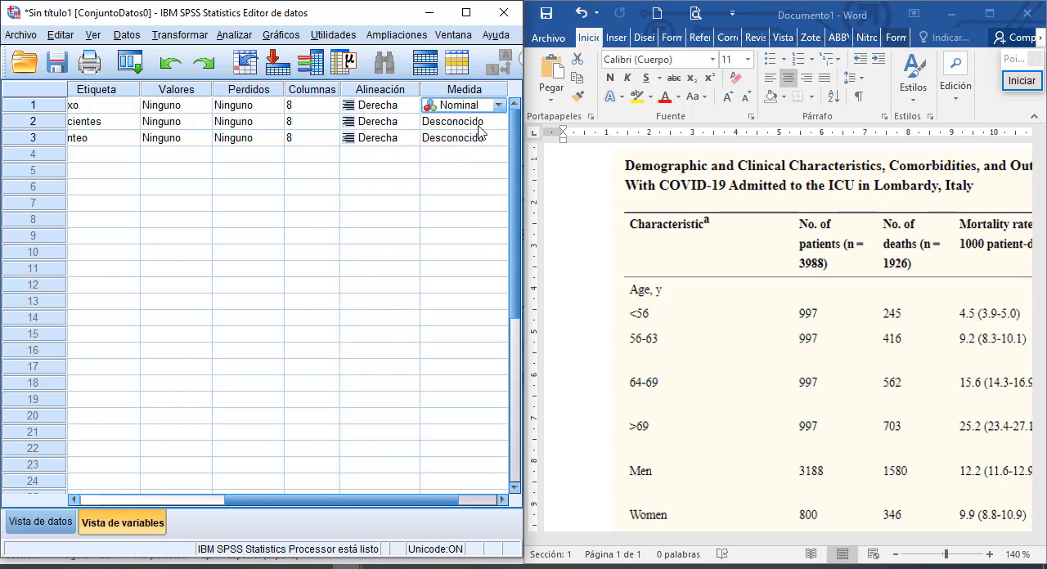
pyautogui.click(480, 121)
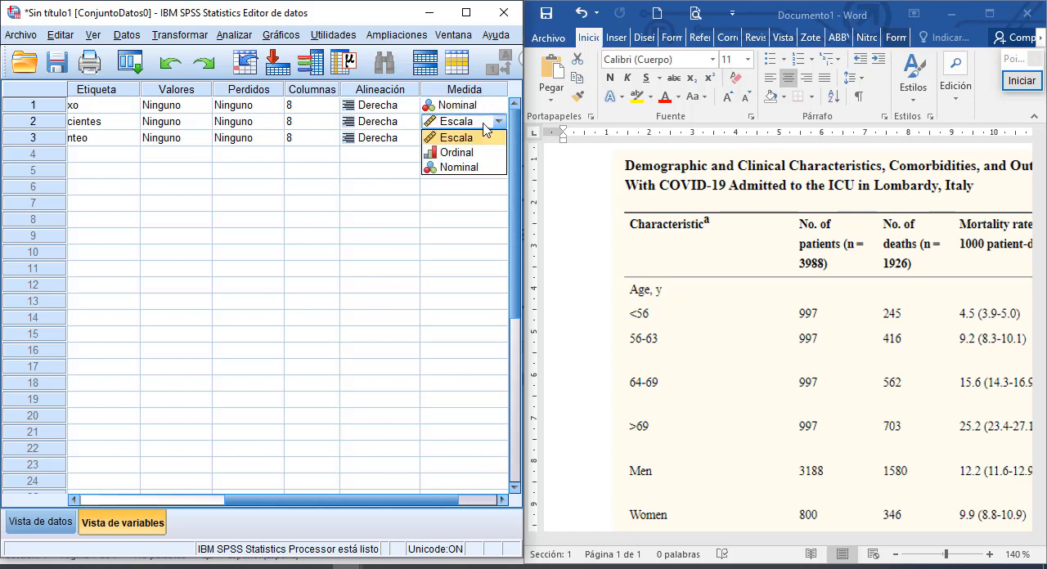
pyautogui.click(462, 167)
pyautogui.click(485, 139)
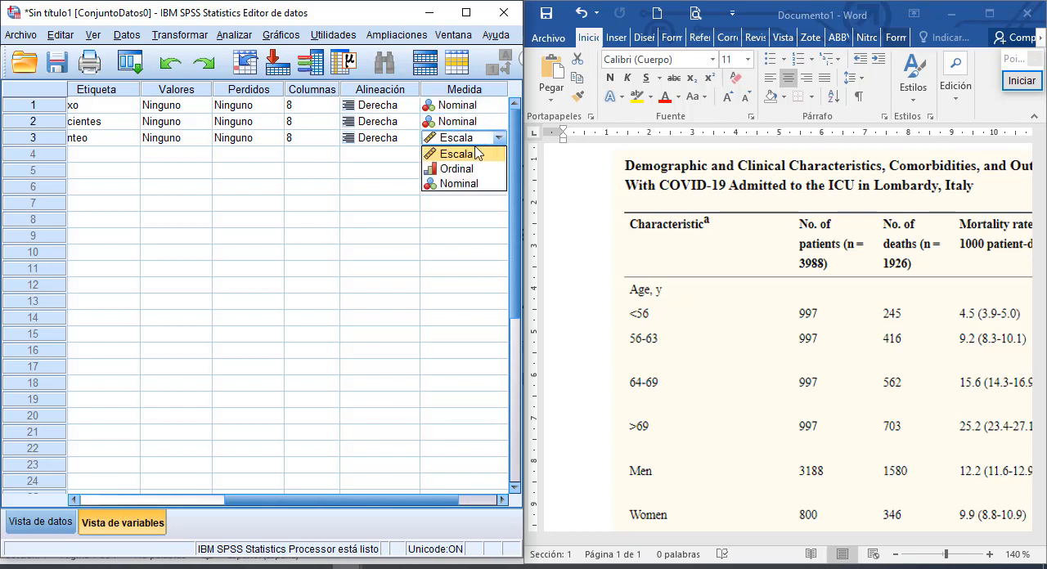
pyautogui.click(461, 156)
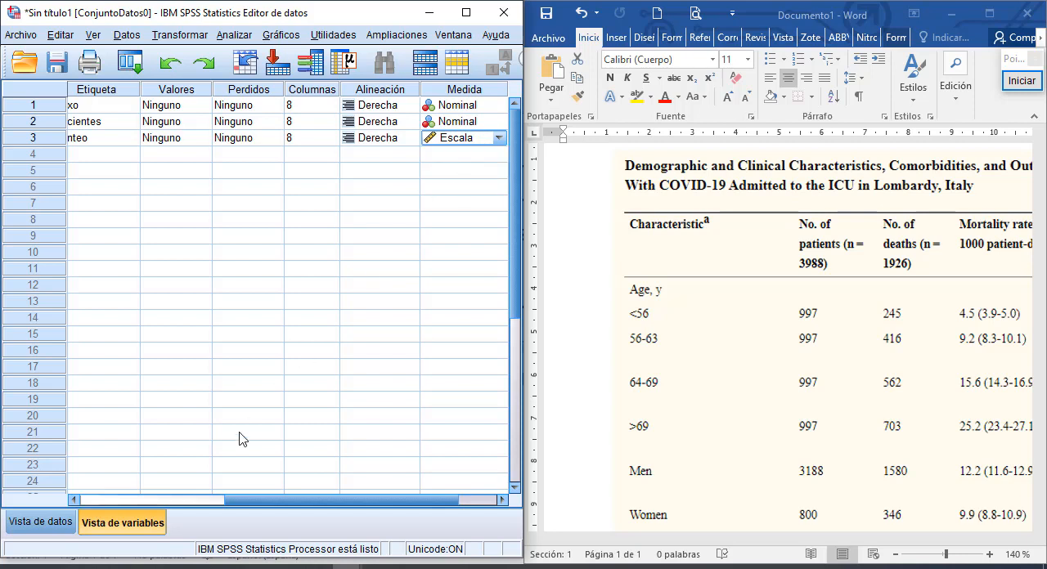
pyautogui.moveTo(234, 500); pyautogui.dragTo(75, 493)
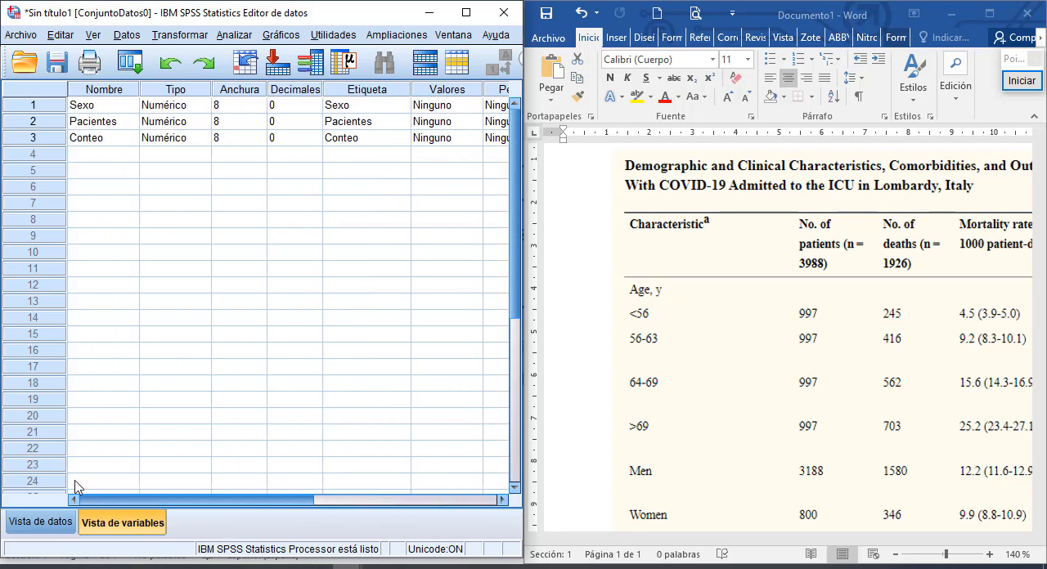
pyautogui.click(36, 523)
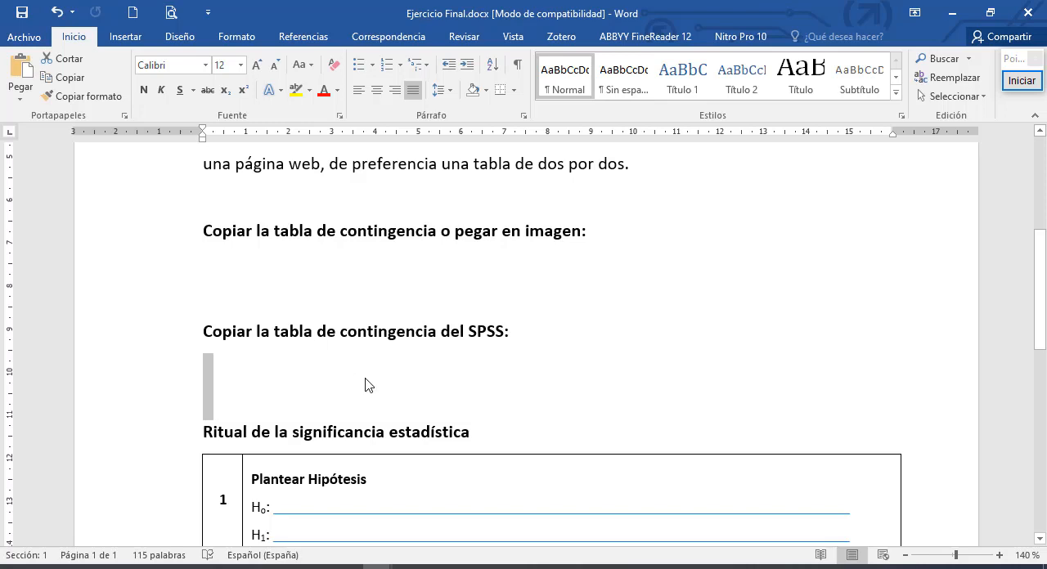
# - In the Ejercicio Final Word document, fill in the alternative hypothesis H1 with "Existe diferencias"
pyautogui.scroll(-1, 368, 385)
pyautogui.moveTo(471, 385); pyautogui.dragTo(206, 389)
pyautogui.scroll(-2, 627, 398)
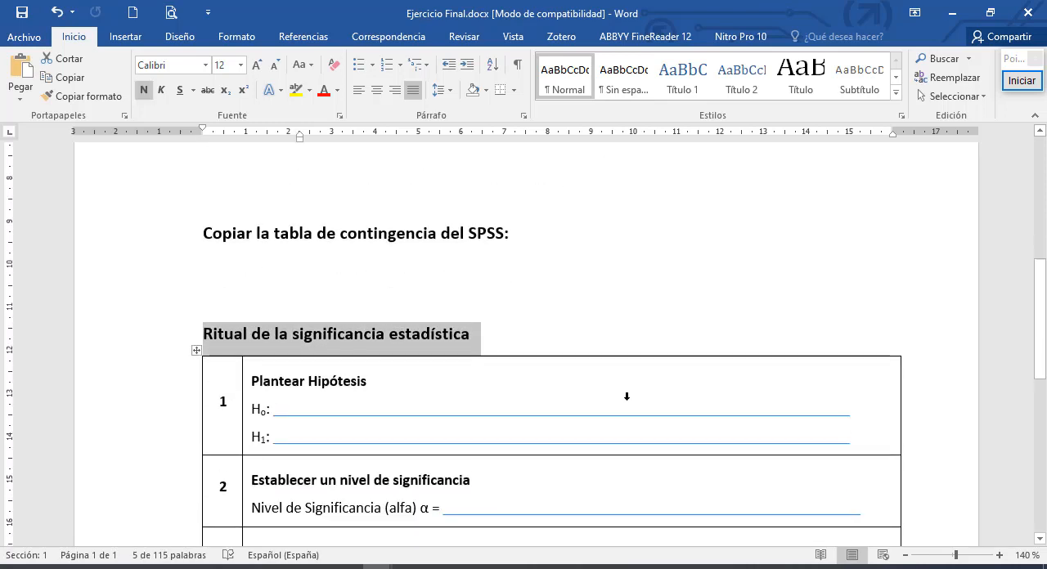
pyautogui.hotkey('ctrl', 'z')
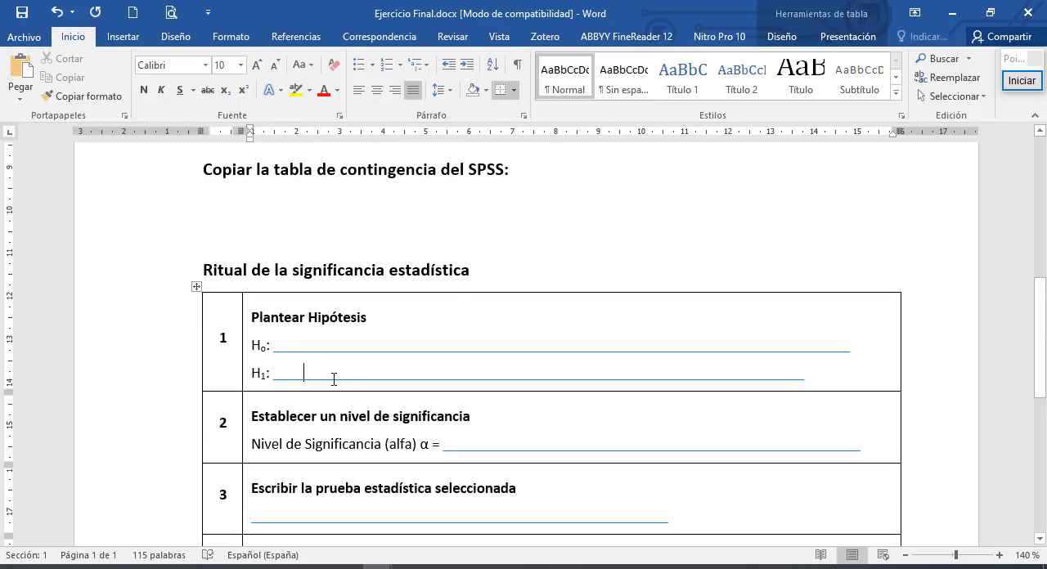
pyautogui.moveTo(303, 377); pyautogui.dragTo(350, 376)
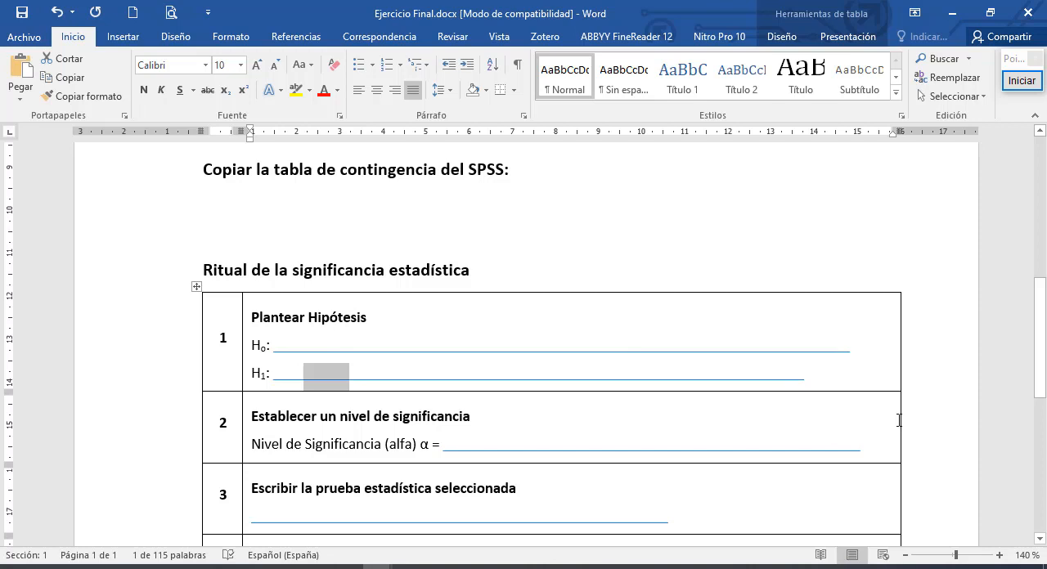
pyautogui.write('E')
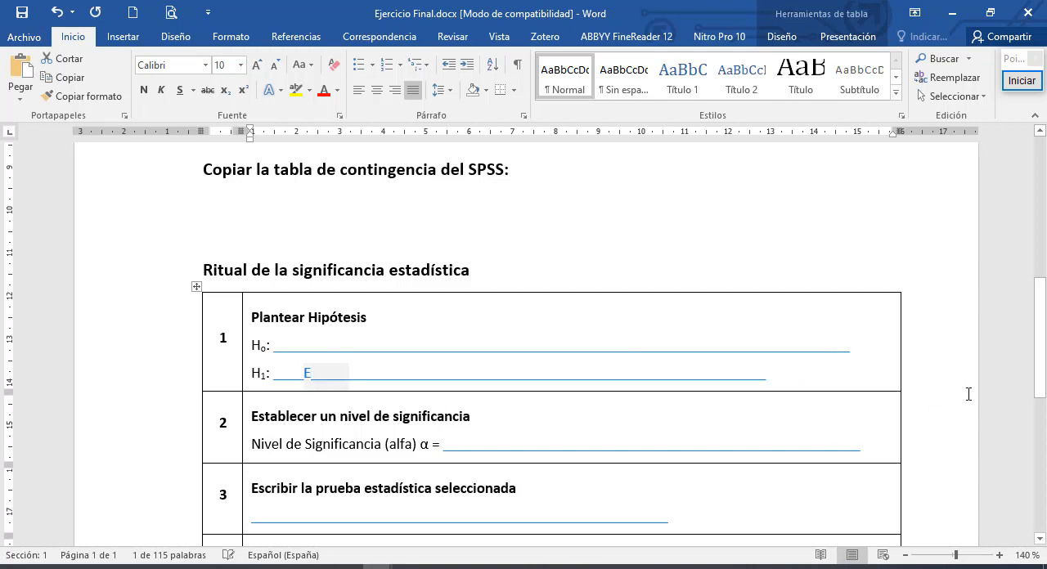
pyautogui.write('xiste dif')
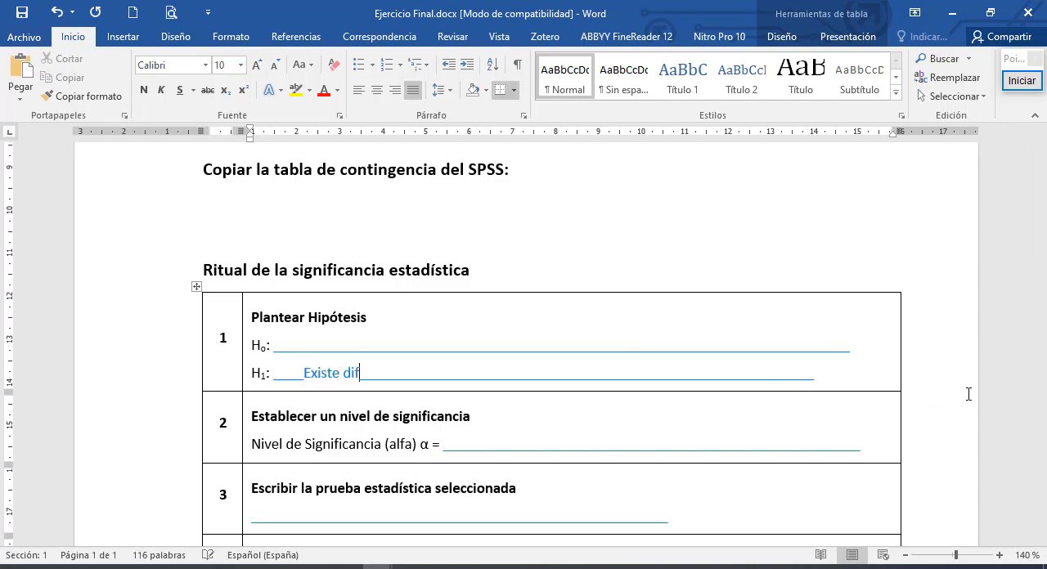
pyautogui.write('erencias')
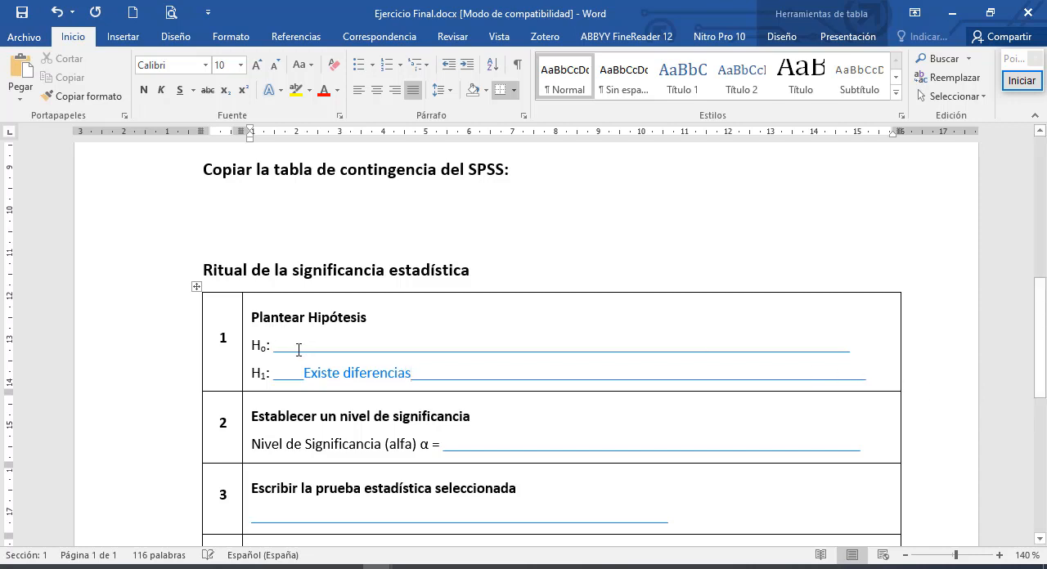
# - Fill in the null hypothesis H0 with "No existe diferencias"
pyautogui.moveTo(299, 350); pyautogui.dragTo(394, 351)
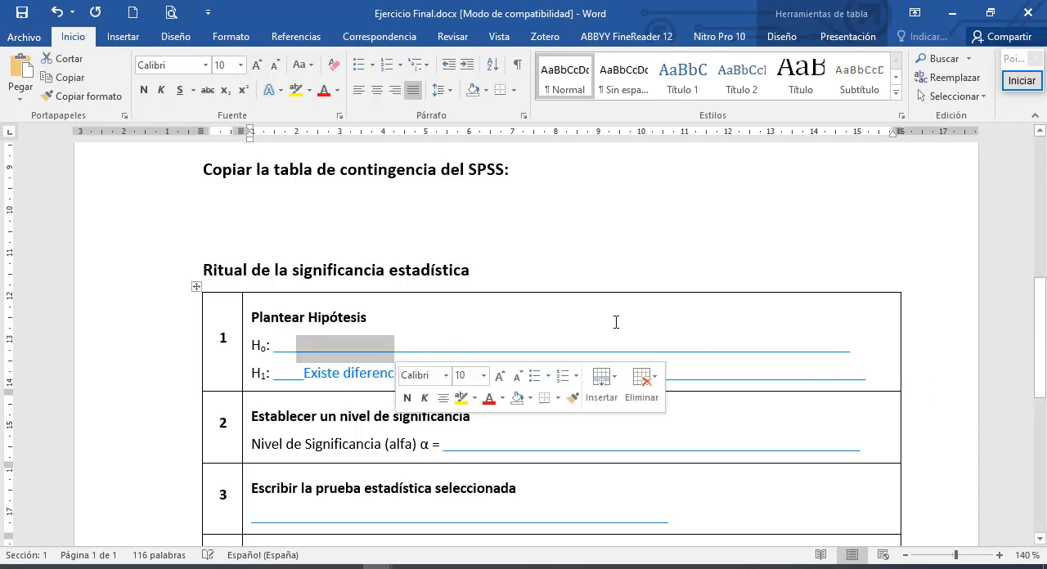
pyautogui.write('No ')
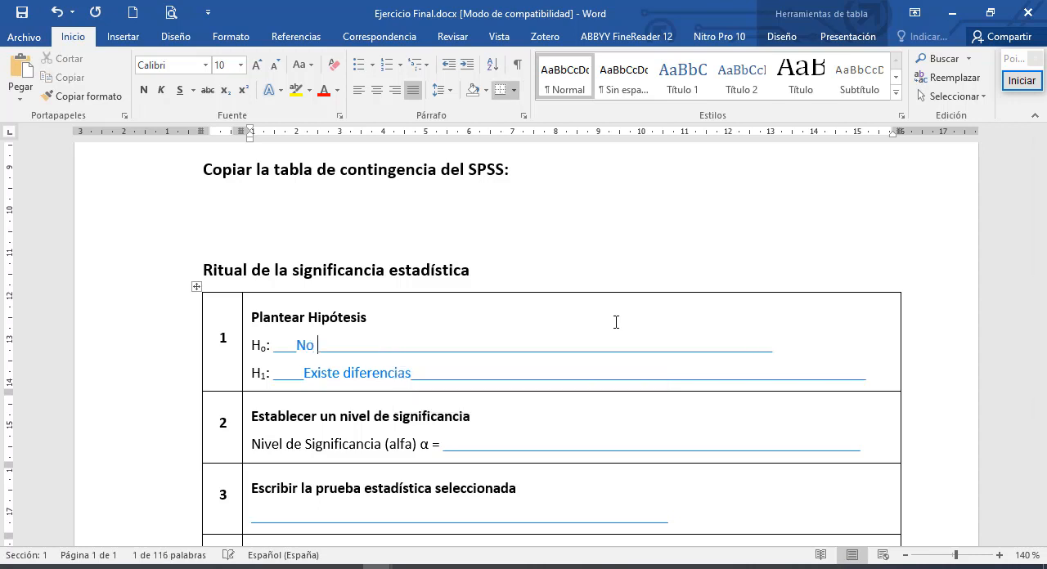
pyautogui.write('existe diferencias')
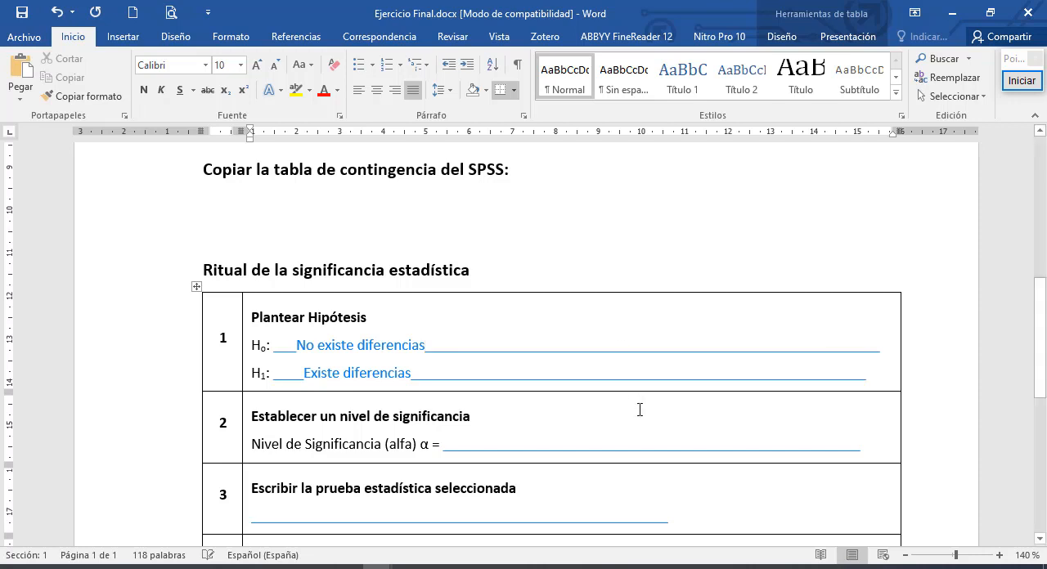
# - Enter "5% = 0,05" as the significance level and "Chi cuadrado" as the selected statistical test
pyautogui.moveTo(482, 453); pyautogui.dragTo(518, 457)
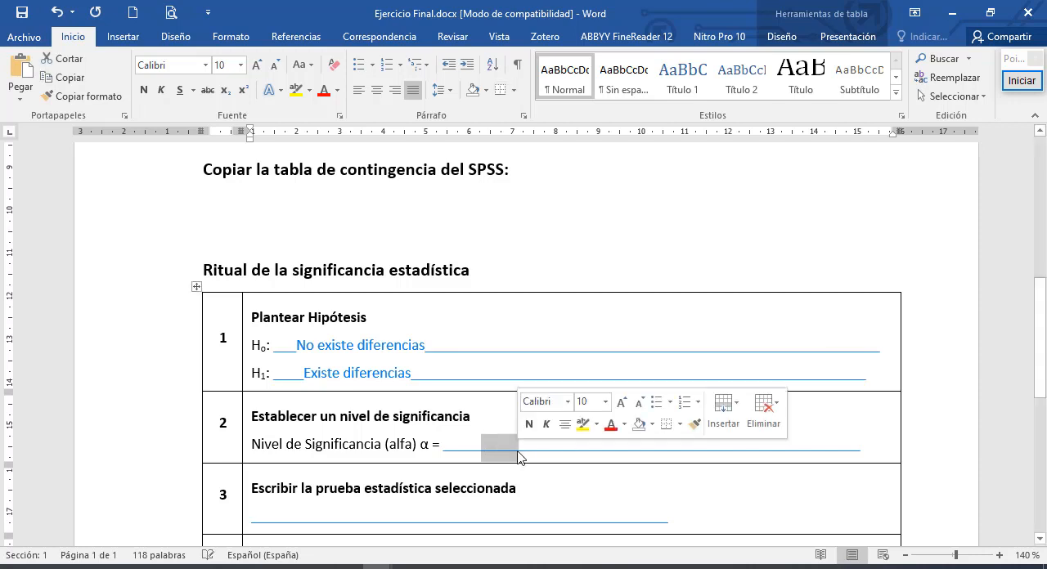
pyautogui.write('5% = 0,05')
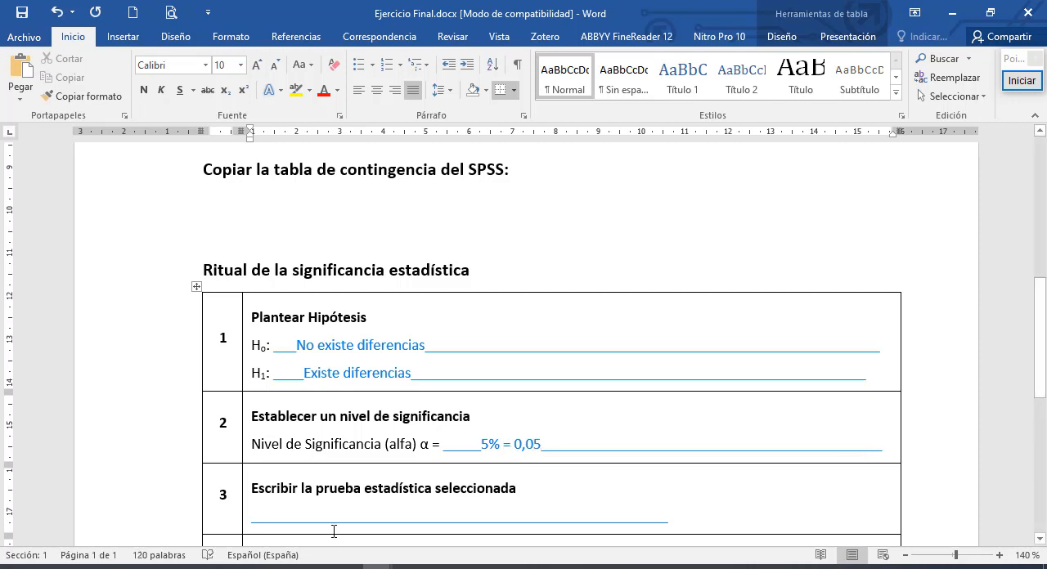
pyautogui.moveTo(278, 521); pyautogui.dragTo(365, 521)
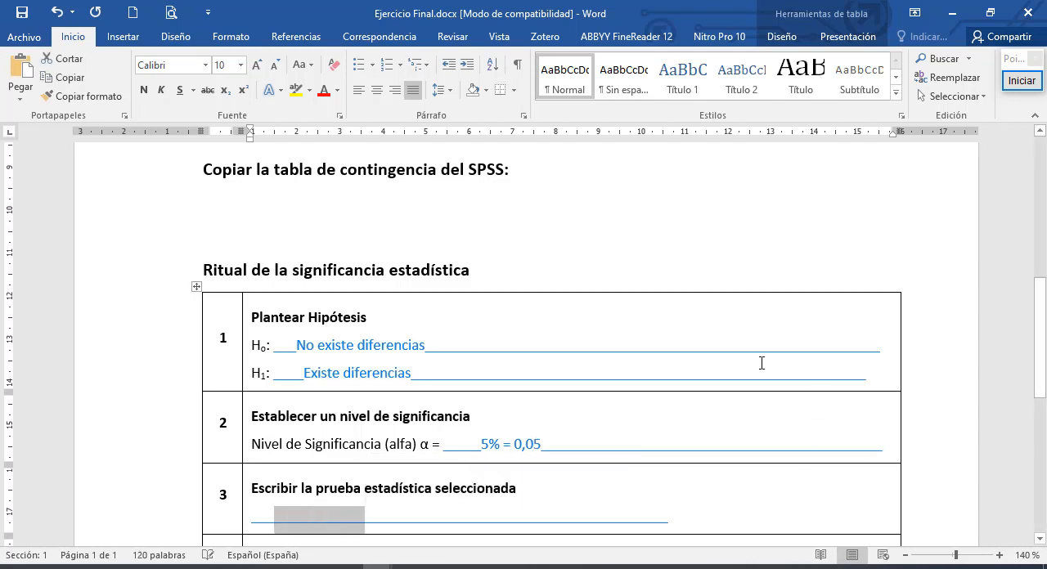
pyautogui.scroll(-1, 760, 362)
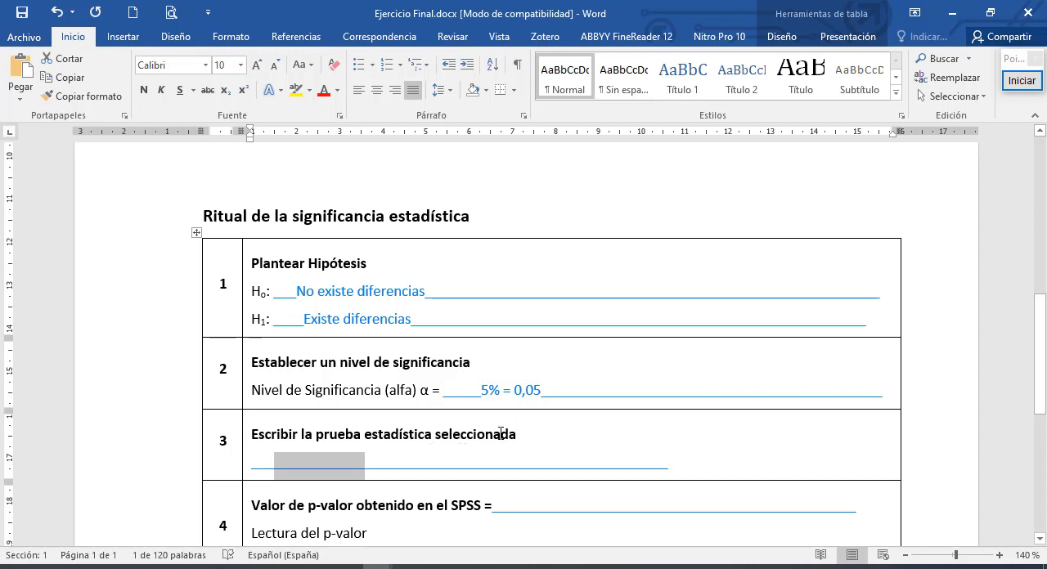
pyautogui.write('Chi cuadrado')
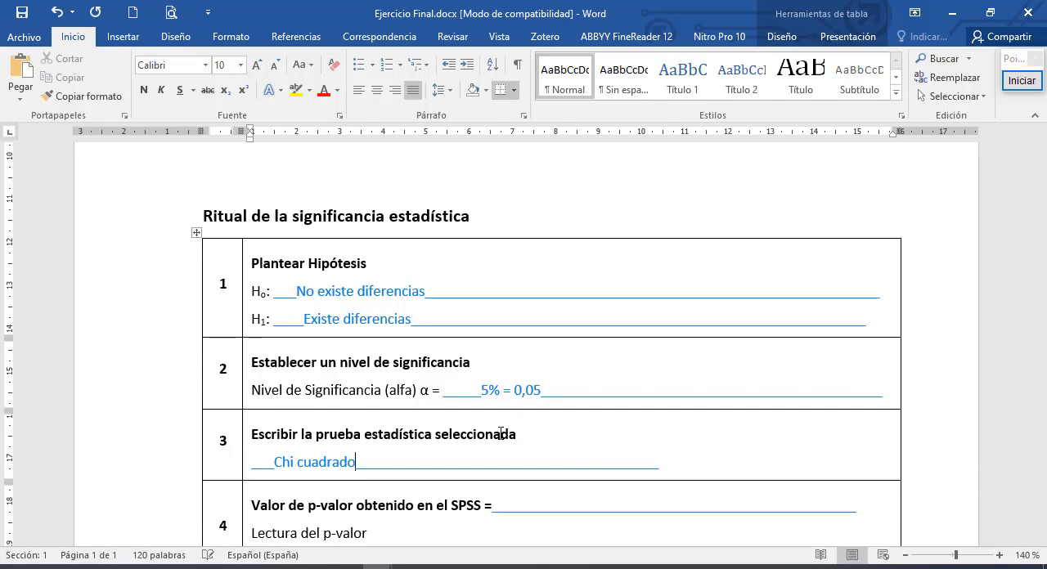
# - Switch to SPSS and weight the cases using Conteo as the frequency variable
pyautogui.hotkey('alt', 'Tab')
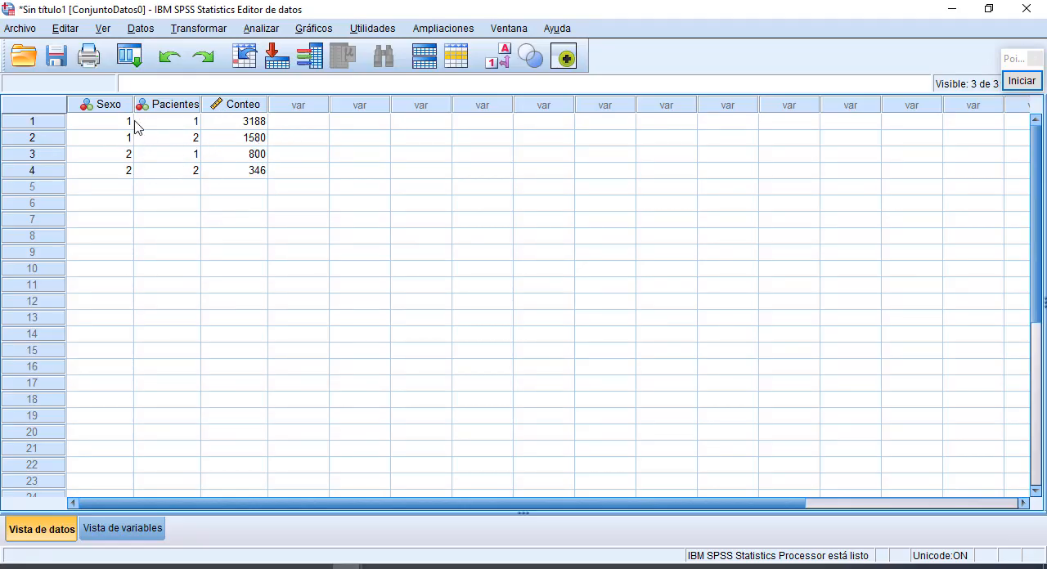
pyautogui.moveTo(122, 123); pyautogui.dragTo(231, 182)
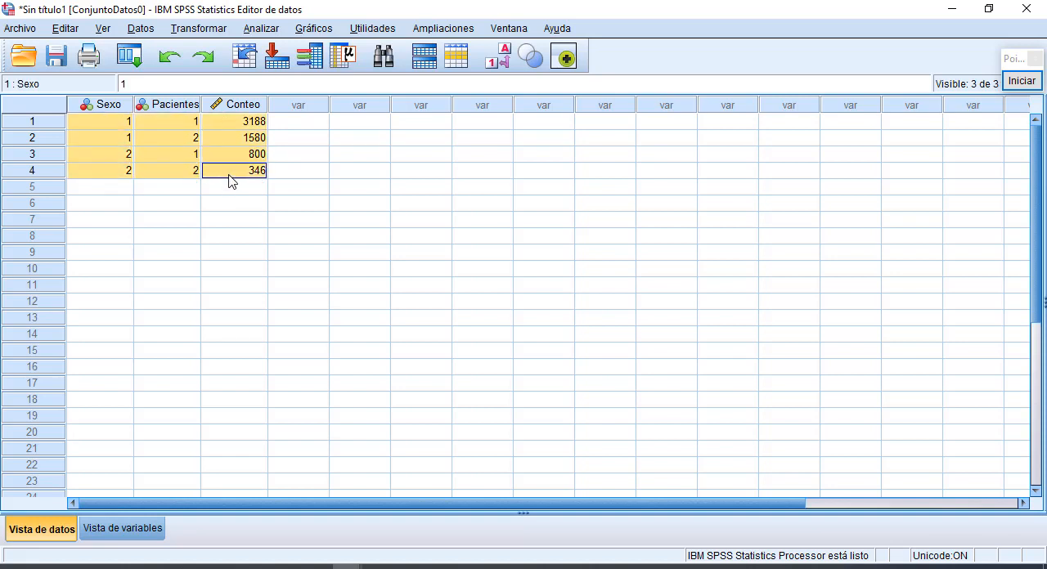
pyautogui.click(249, 143)
pyautogui.moveTo(240, 121); pyautogui.dragTo(237, 173)
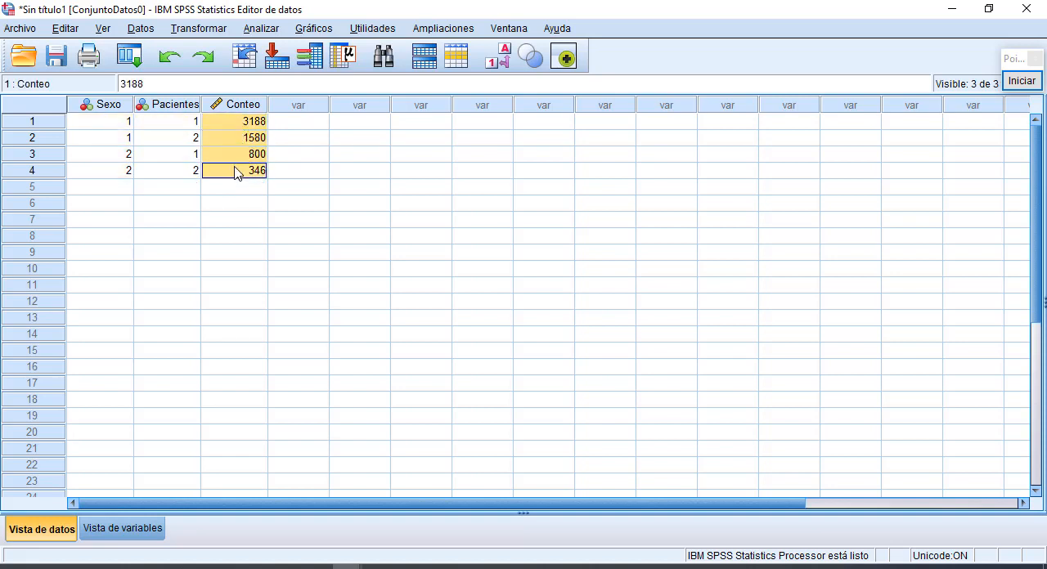
pyautogui.click(141, 29)
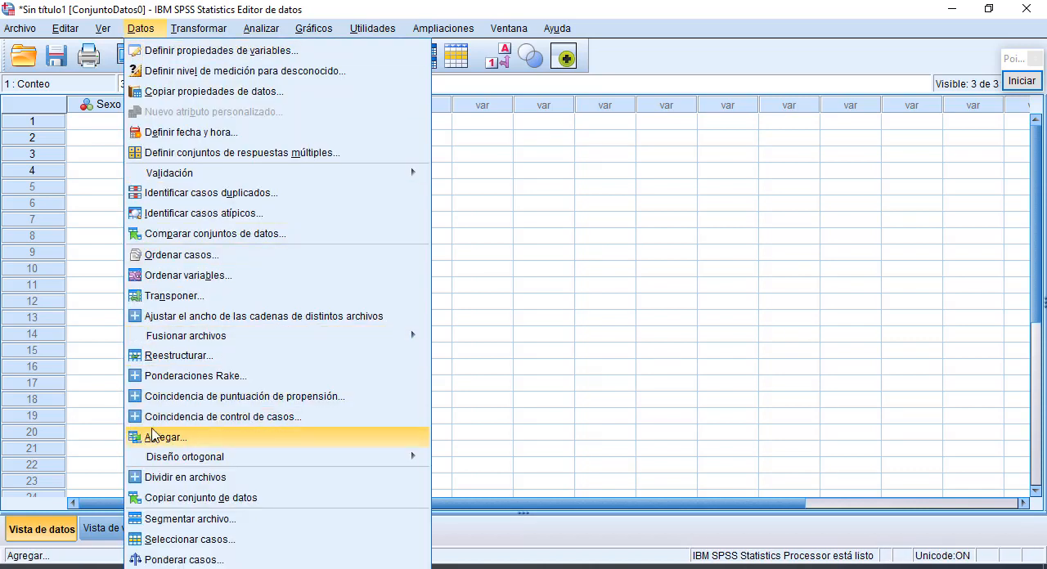
pyautogui.click(186, 560)
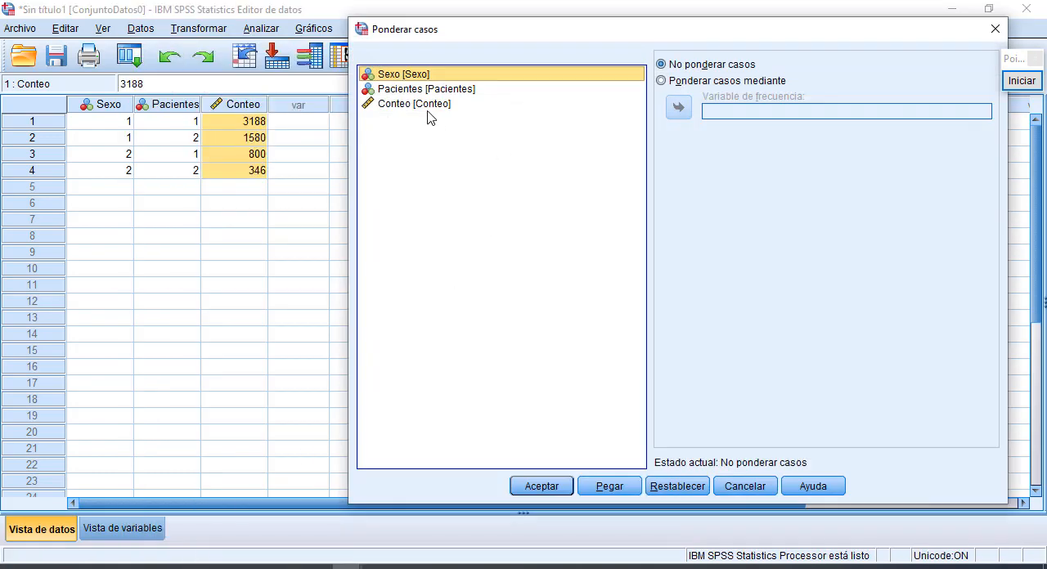
pyautogui.click(664, 81)
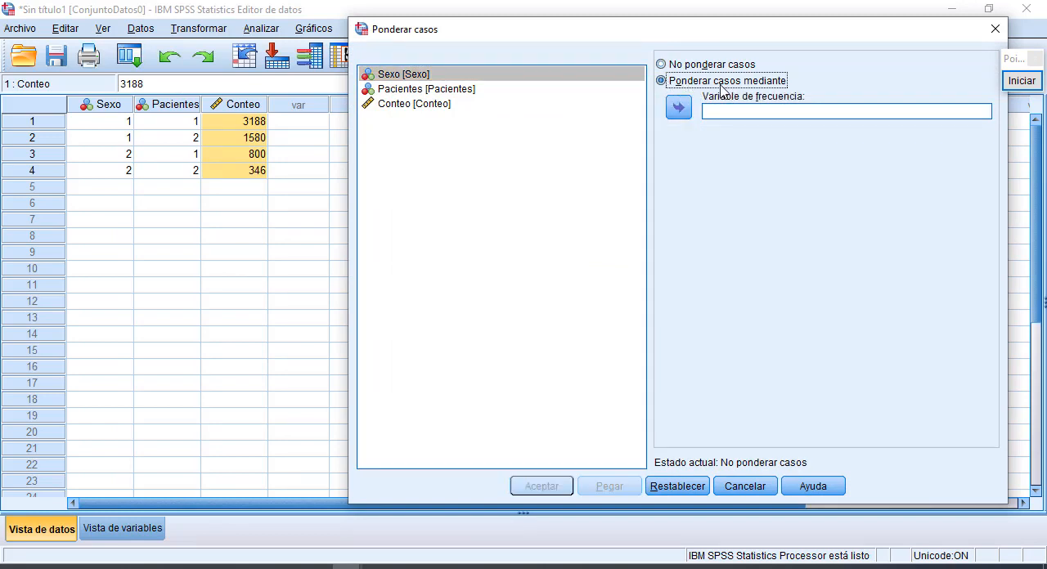
pyautogui.click(433, 104)
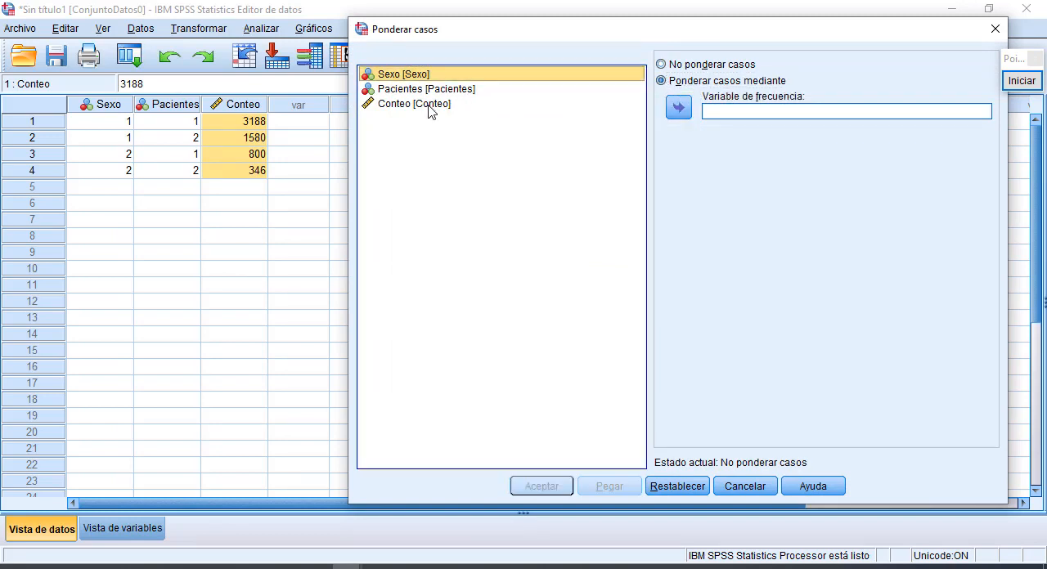
pyautogui.click(678, 109)
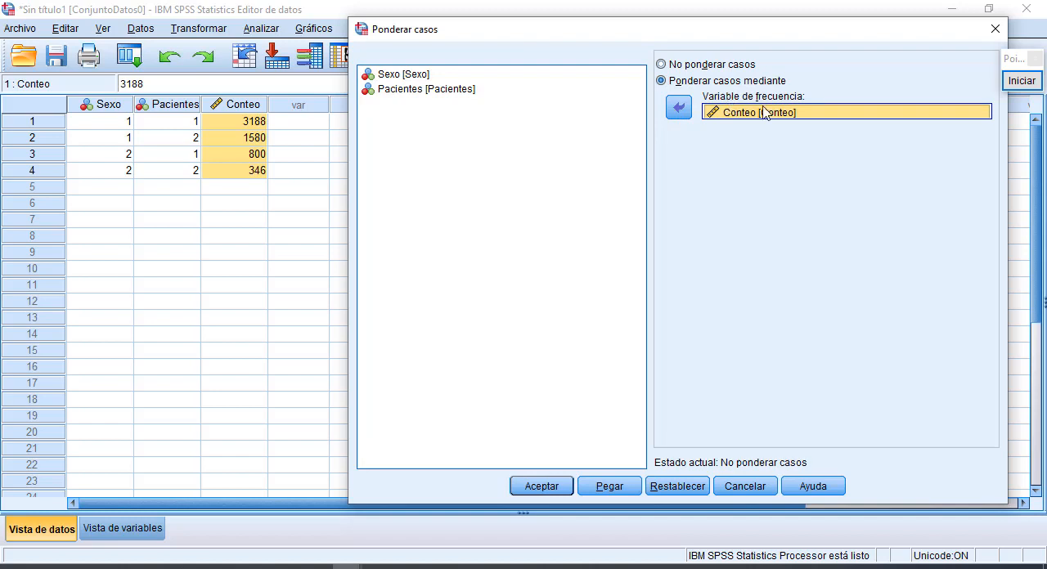
pyautogui.click(542, 486)
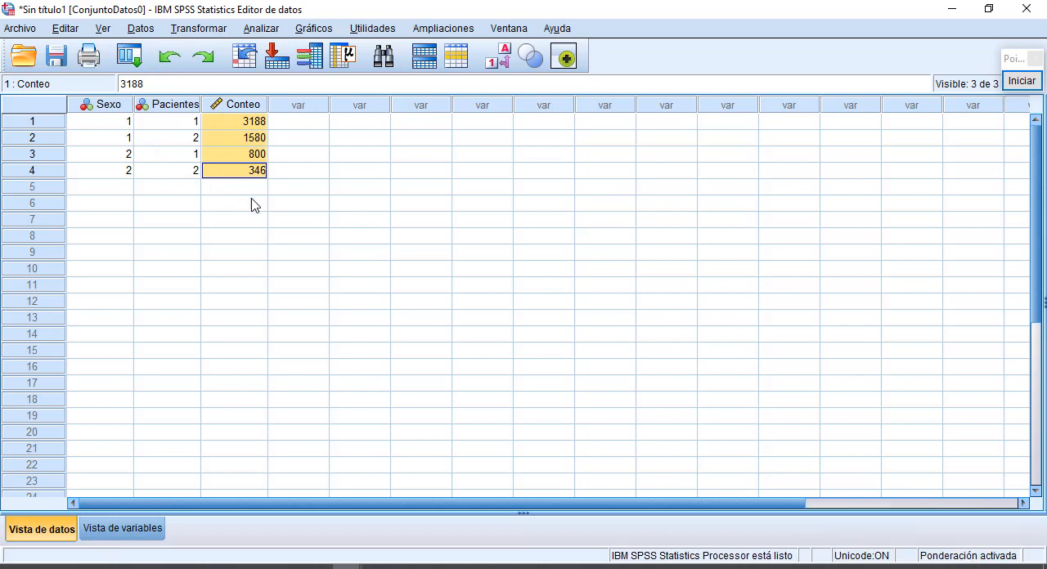
# - Open the crosstabs analysis (Tablas cruzadas) and assign Sexo as the row variable
pyautogui.click(262, 30)
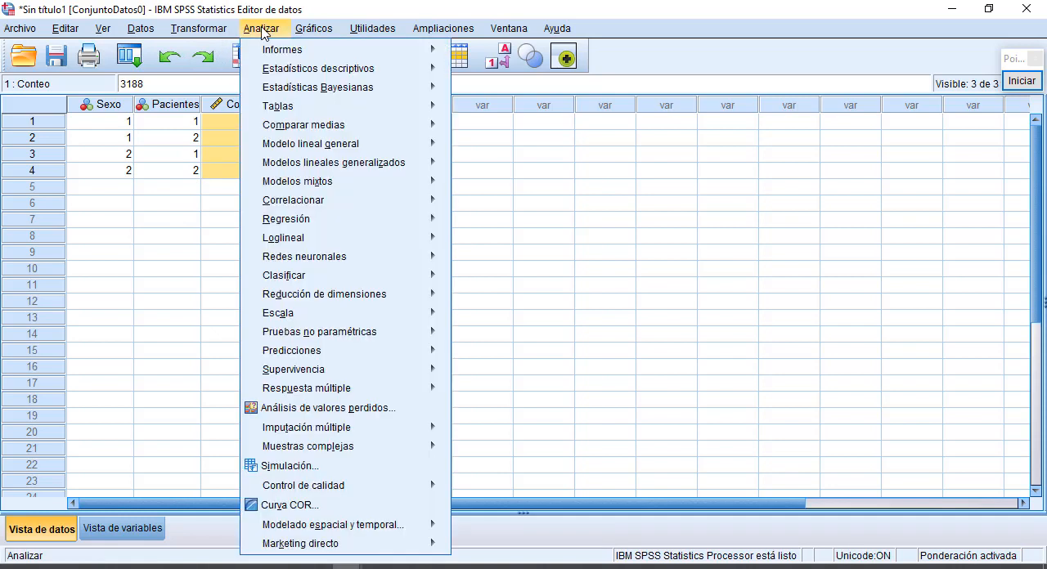
pyautogui.moveTo(307, 70)
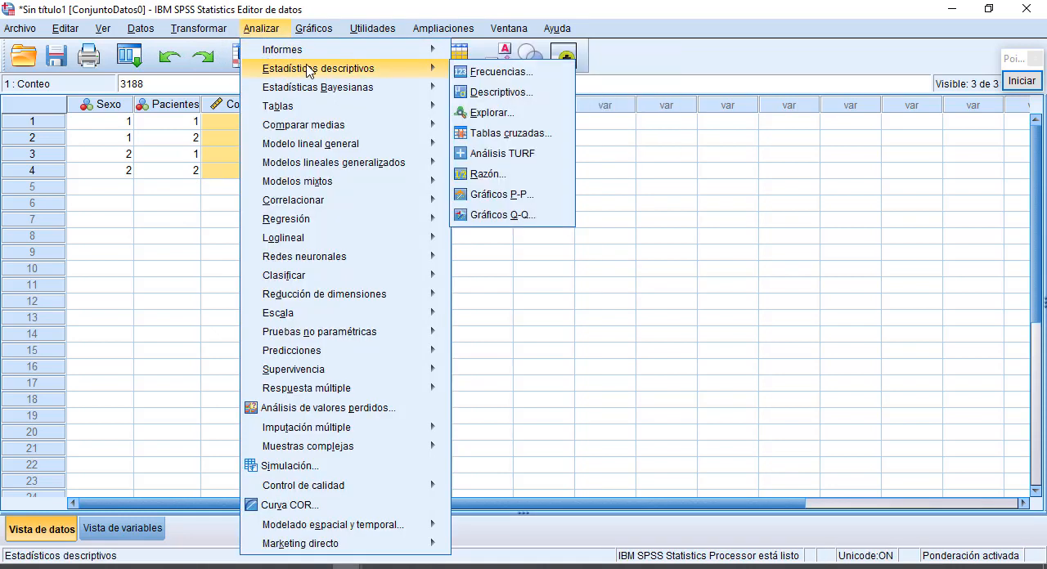
pyautogui.click(515, 133)
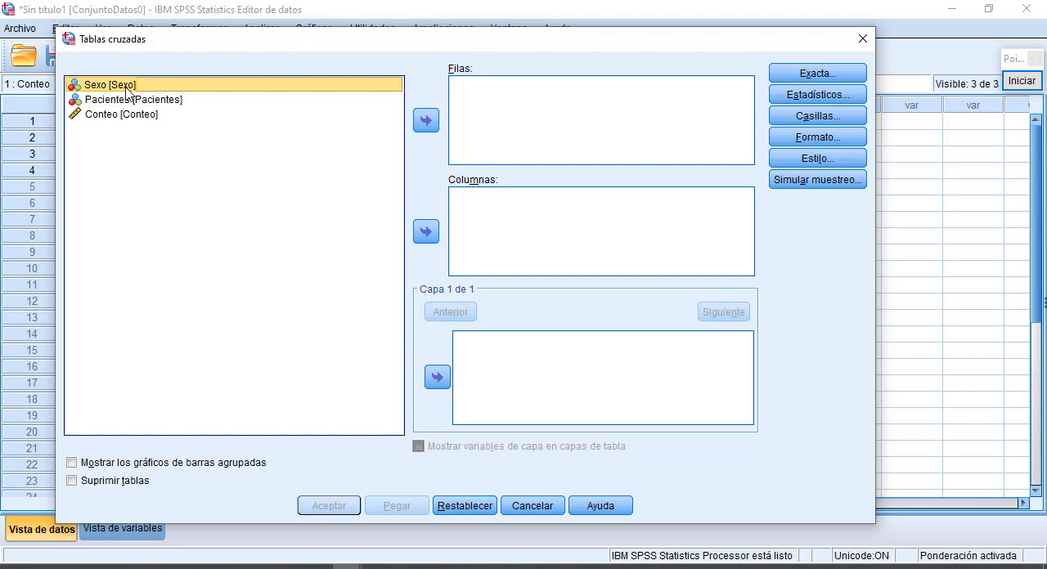
pyautogui.click(425, 120)
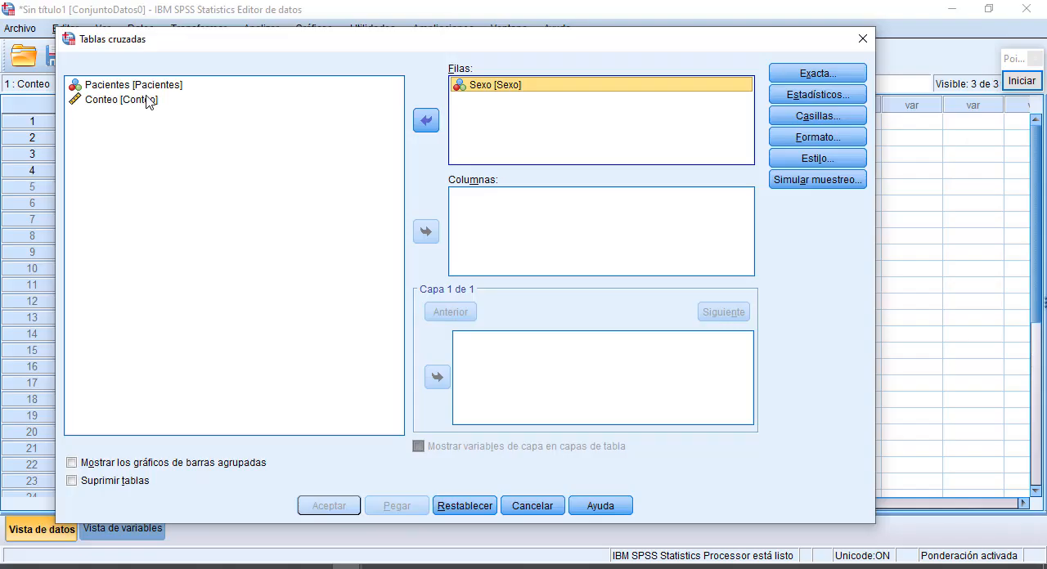
# - Assign Pacientes as the column variable of the crosstab and enable the Chi-cuadrado statistic
pyautogui.click(133, 87)
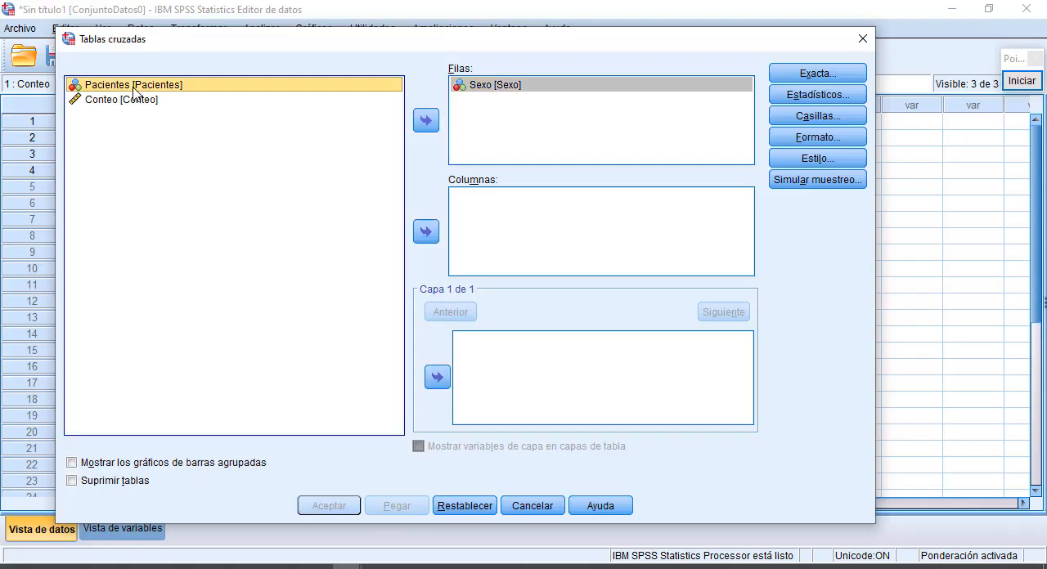
pyautogui.click(426, 231)
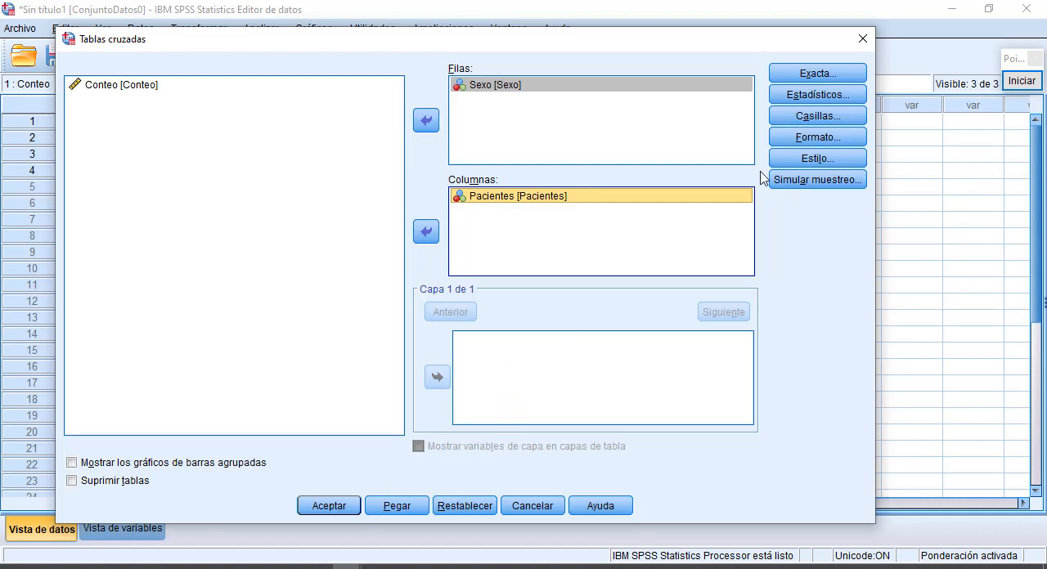
pyautogui.click(817, 94)
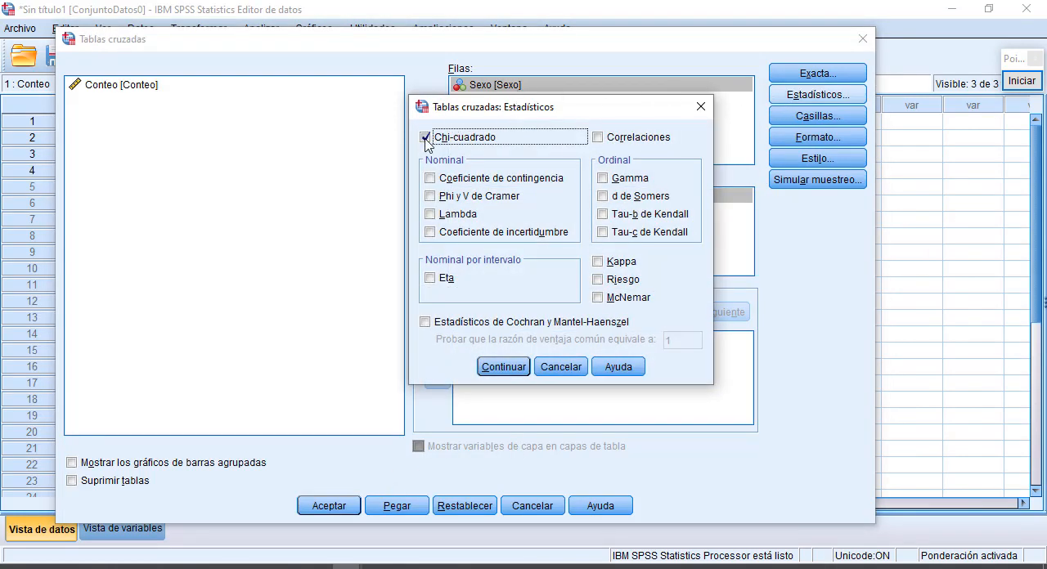
pyautogui.click(502, 367)
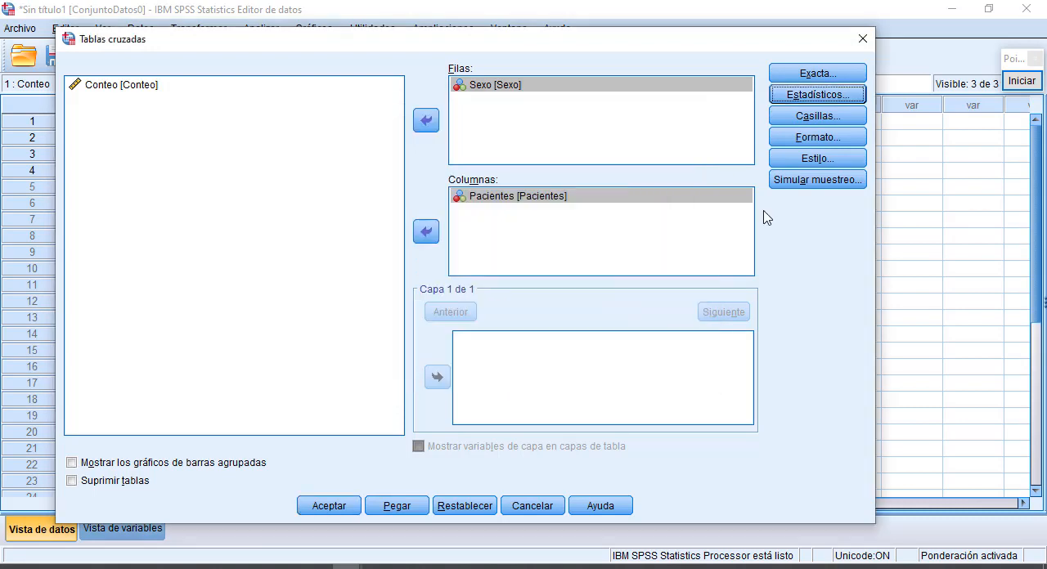
# - Add total percentages to the crosstab cells alongside the observed counts and run the analysis
pyautogui.click(842, 117)
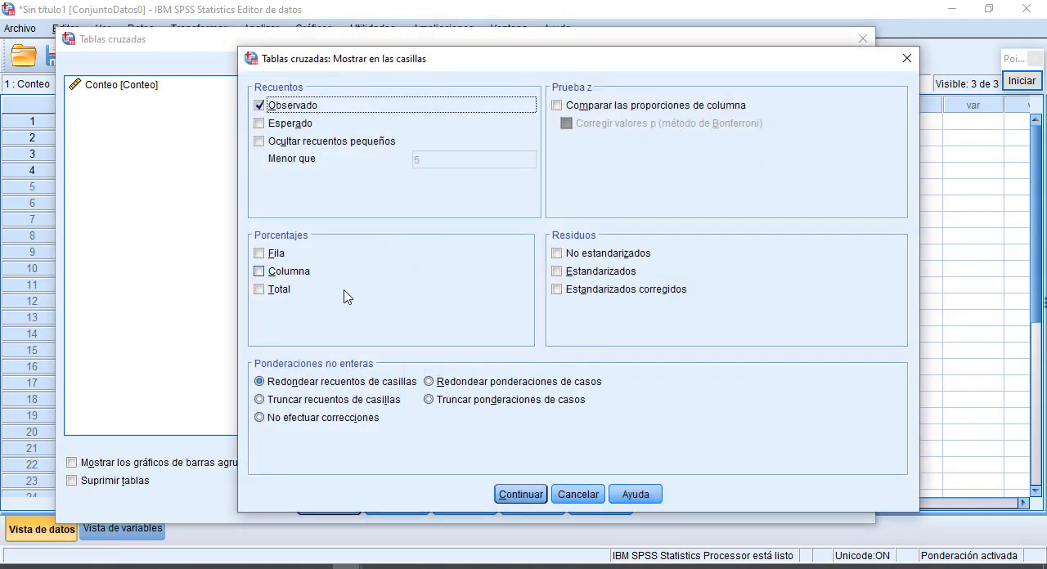
pyautogui.click(264, 291)
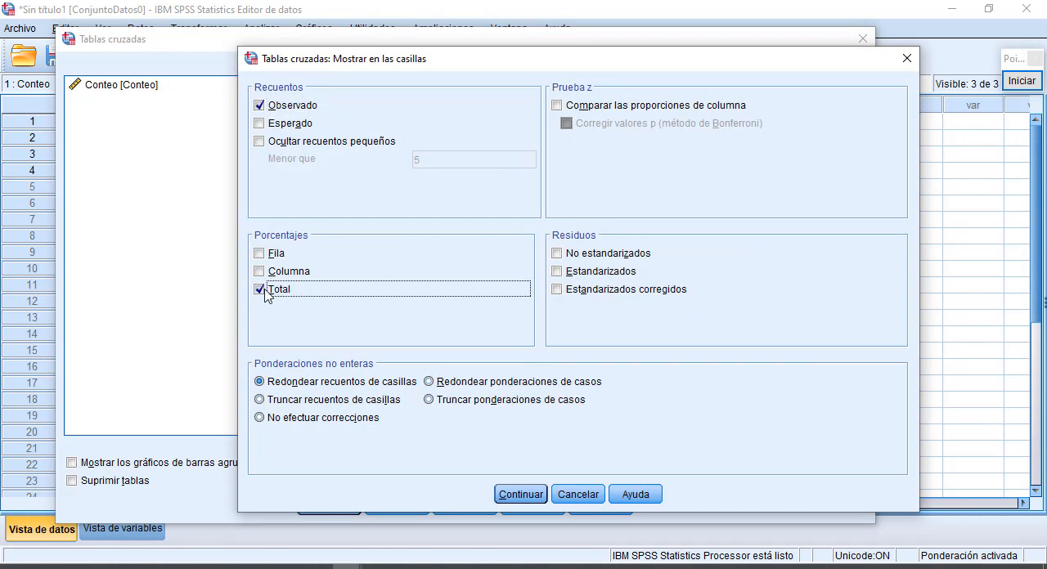
pyautogui.click(522, 495)
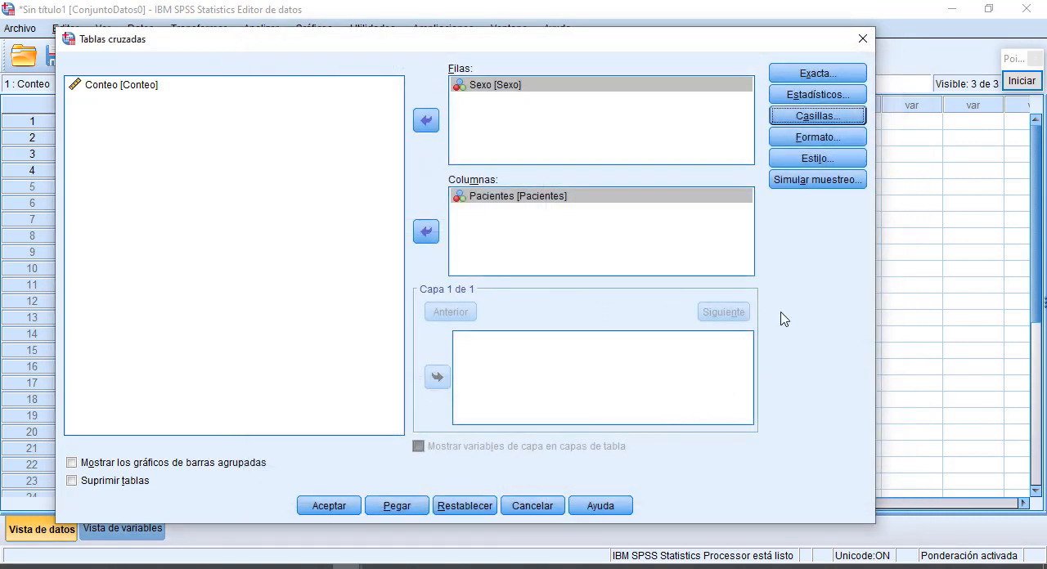
pyautogui.click(322, 511)
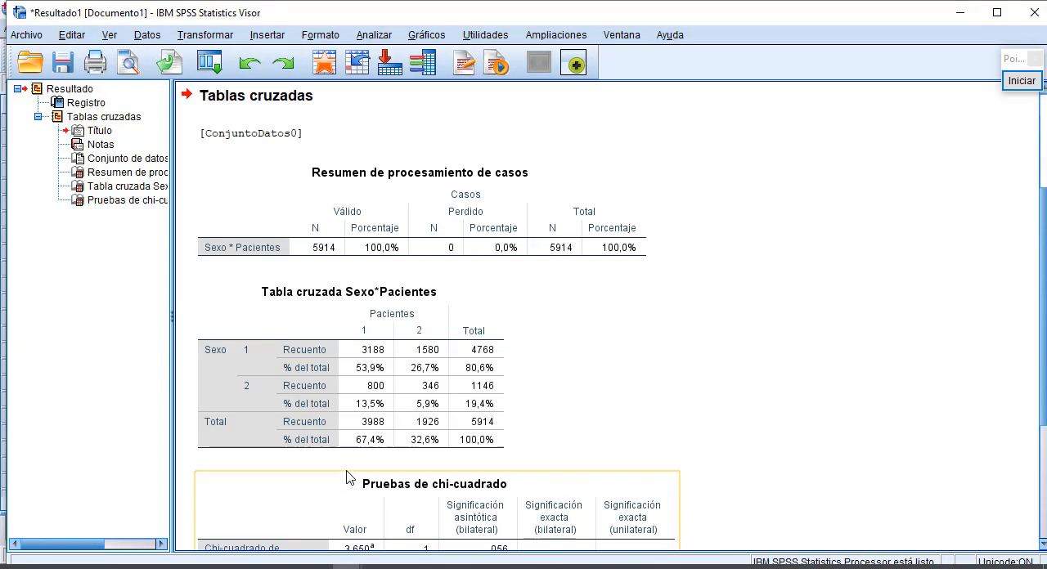
# - Copy the Sexo*Pacientes crosstab and select the blank lines under "Copiar la tabla de contingencia del SPSS" in the Word document Ejercicio Final
pyautogui.click(373, 358)
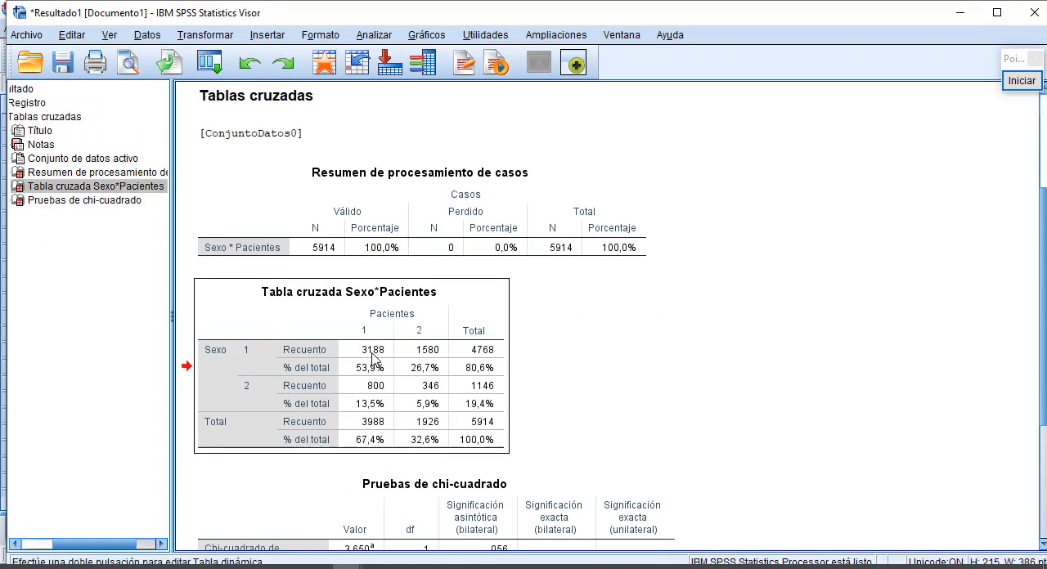
pyautogui.rightClick(373, 358)
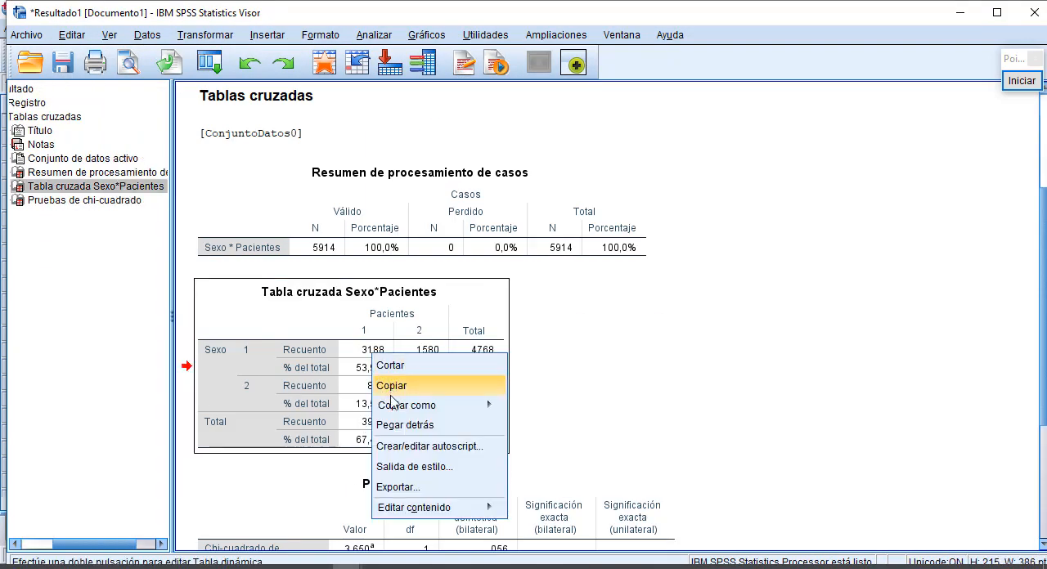
pyautogui.click(391, 385)
pyautogui.hotkey('alt', 'Tab')
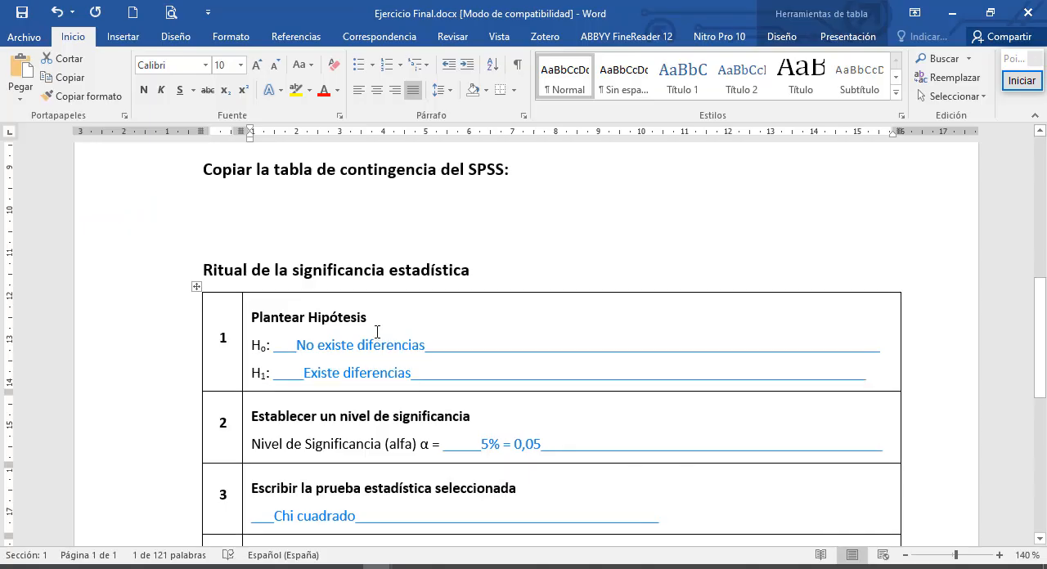
pyautogui.scroll(1, 351, 278)
pyautogui.click(337, 260)
pyautogui.scroll(2, 337, 260)
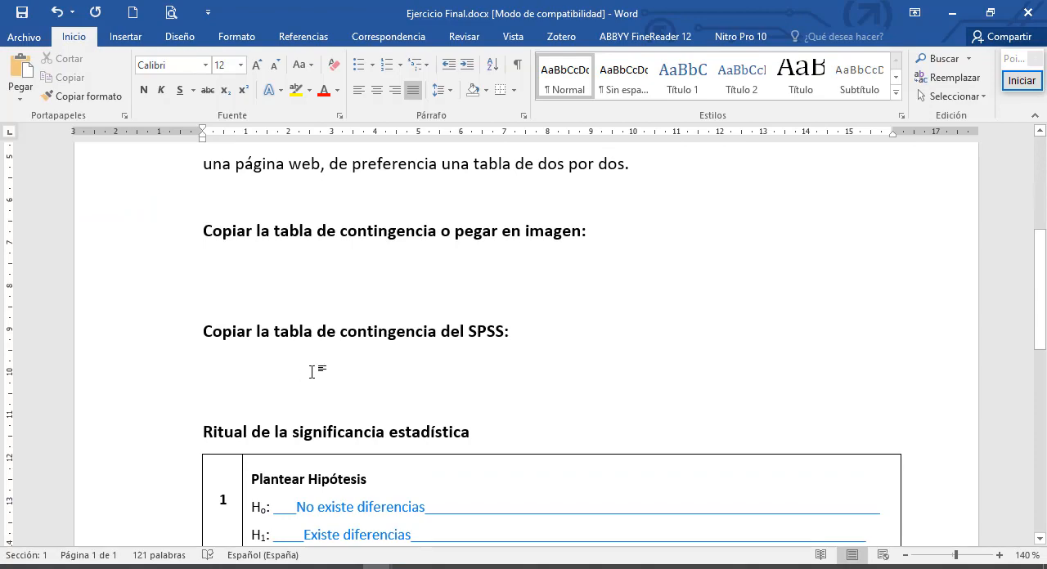
pyautogui.moveTo(248, 368); pyautogui.dragTo(247, 401)
# - Return to the SPSS output and copy the bilateral asymptotic significance of the Pearson chi-square from the test table
pyautogui.hotkey('alt', 'Tab')
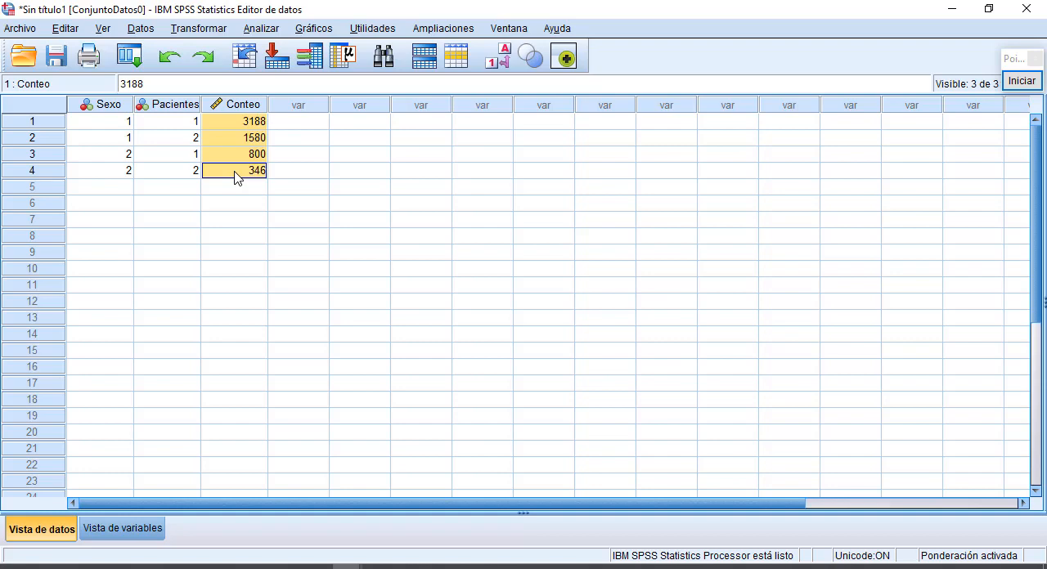
pyautogui.hotkey('alt', 'Tab')
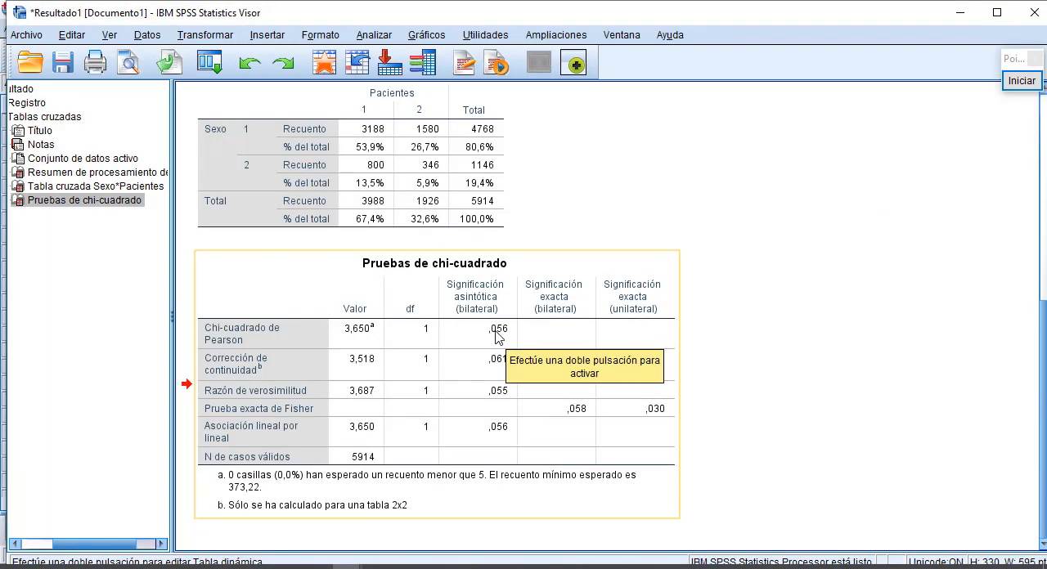
pyautogui.click(495, 329)
pyautogui.doubleClick(495, 330)
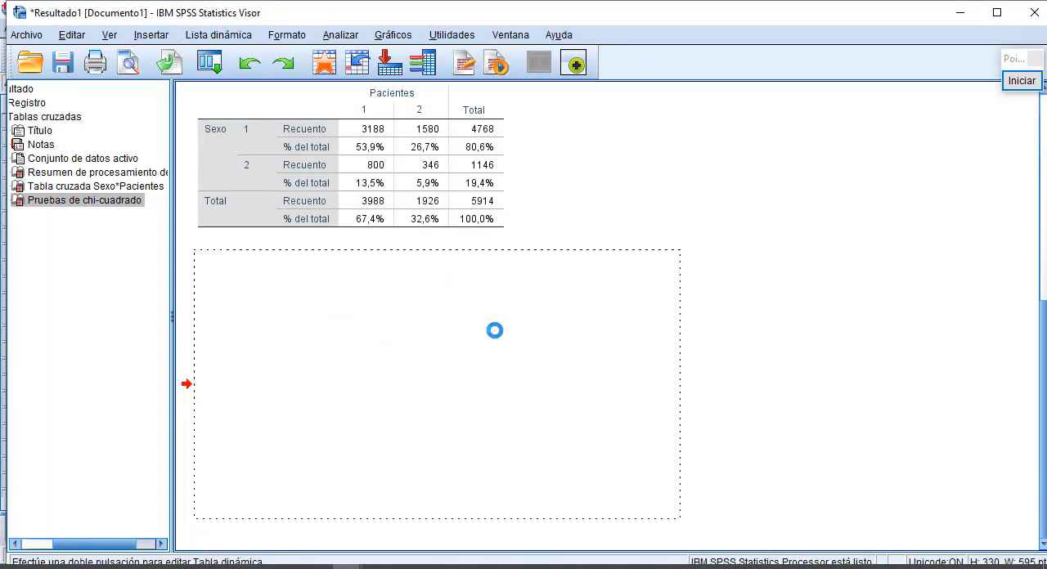
pyautogui.click(495, 329)
pyautogui.hotkey('ctrl', 'c')
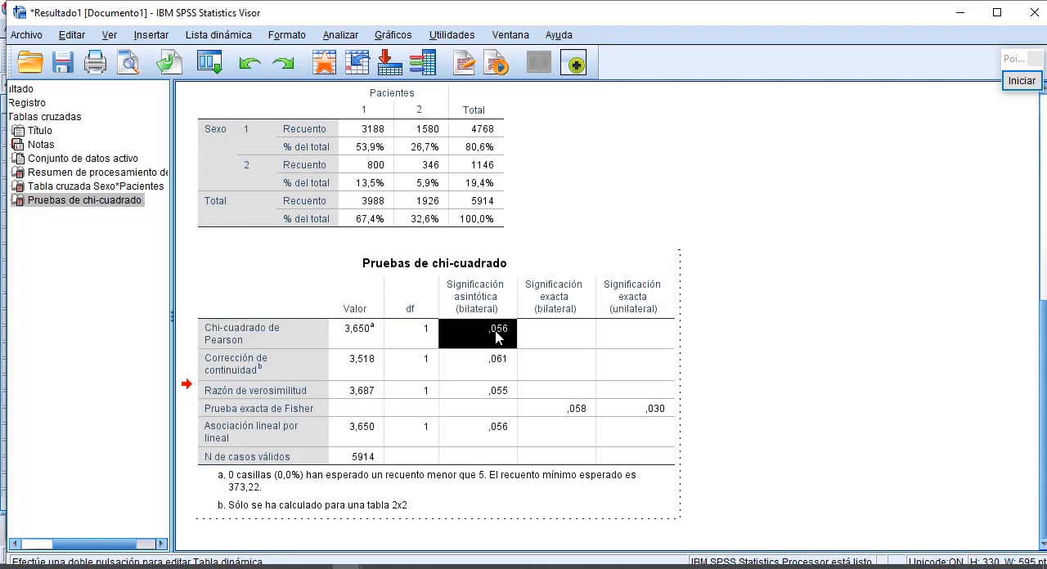
pyautogui.rightClick(495, 330)
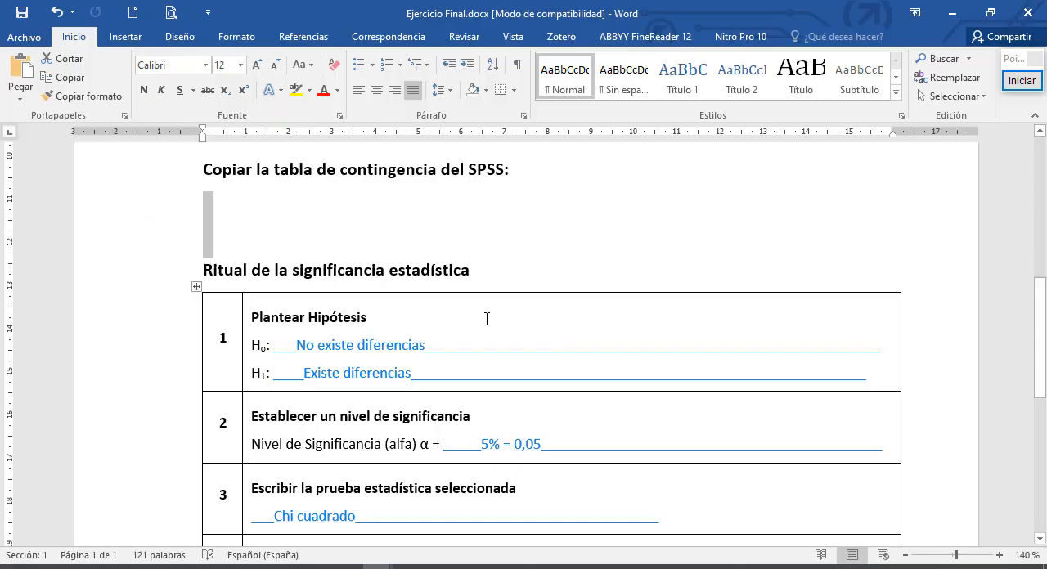
# - Paste the copied significance as unformatted text (Texto sin formato) on the "Valor de p-valor obtenido en el SPSS" line in Word
pyautogui.scroll(-6, 486, 328)
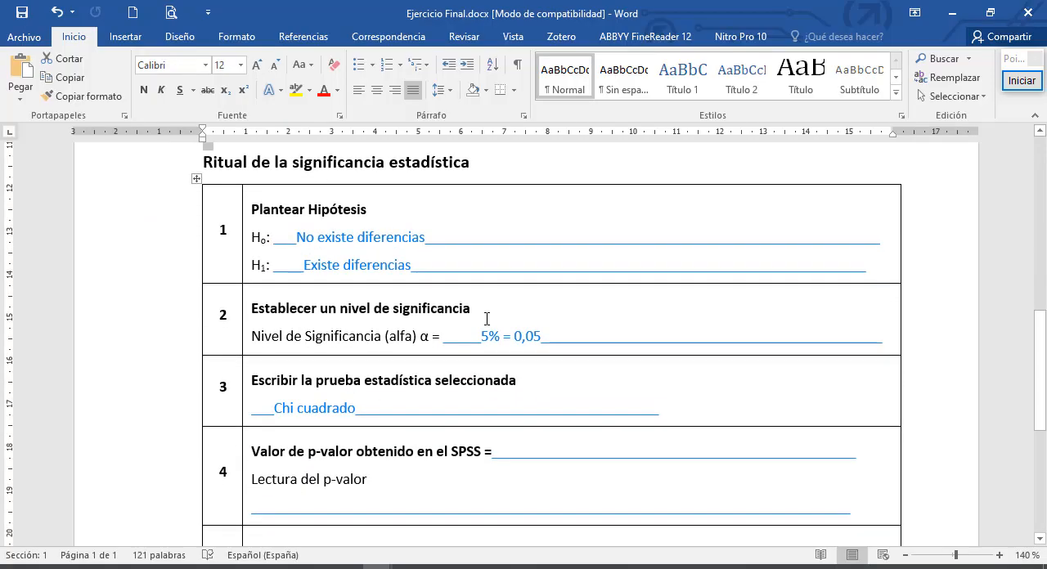
pyautogui.doubleClick(577, 346)
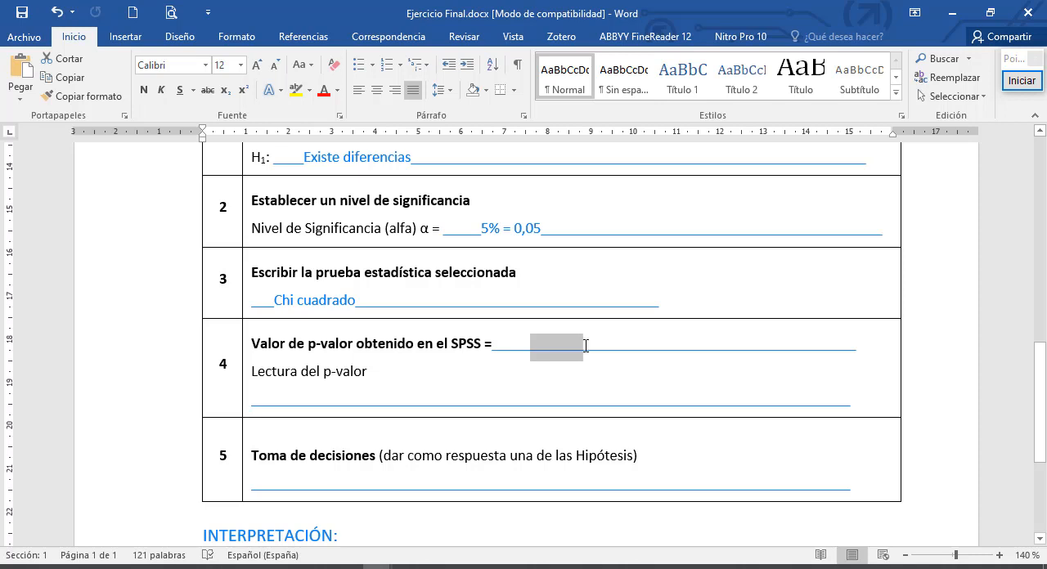
pyautogui.click(27, 105)
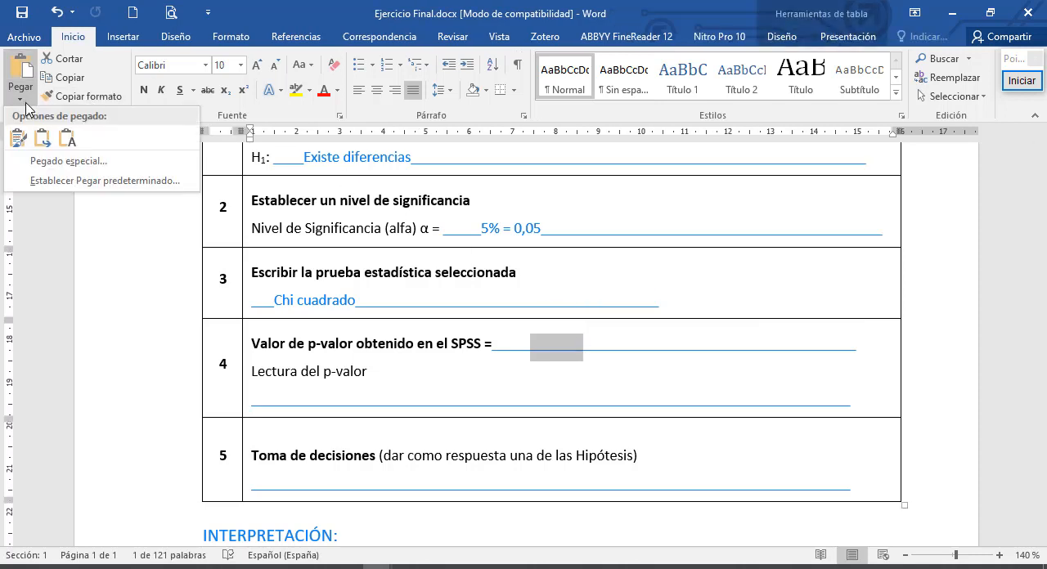
pyautogui.click(37, 188)
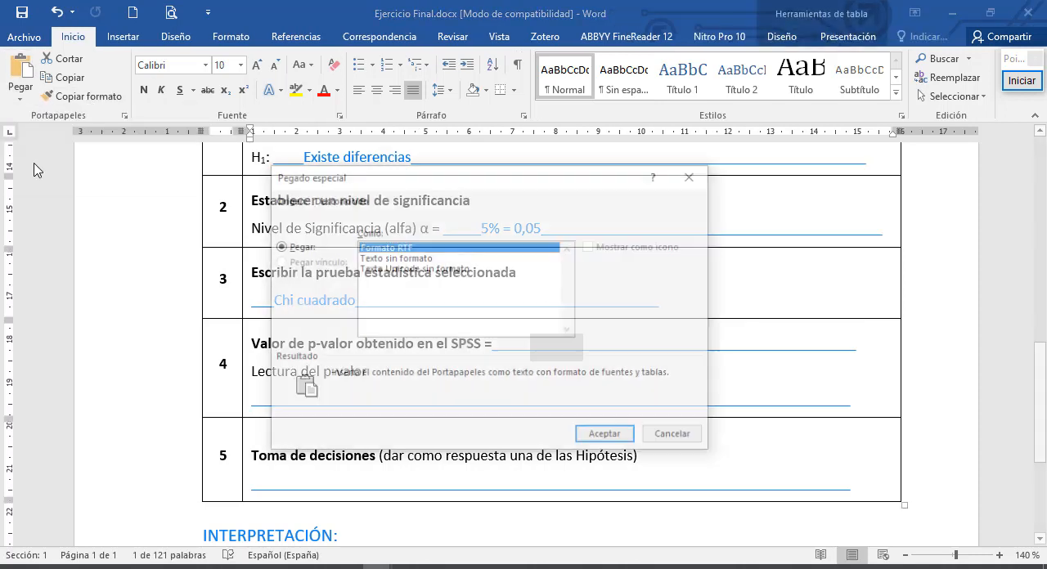
pyautogui.click(394, 258)
pyautogui.click(624, 437)
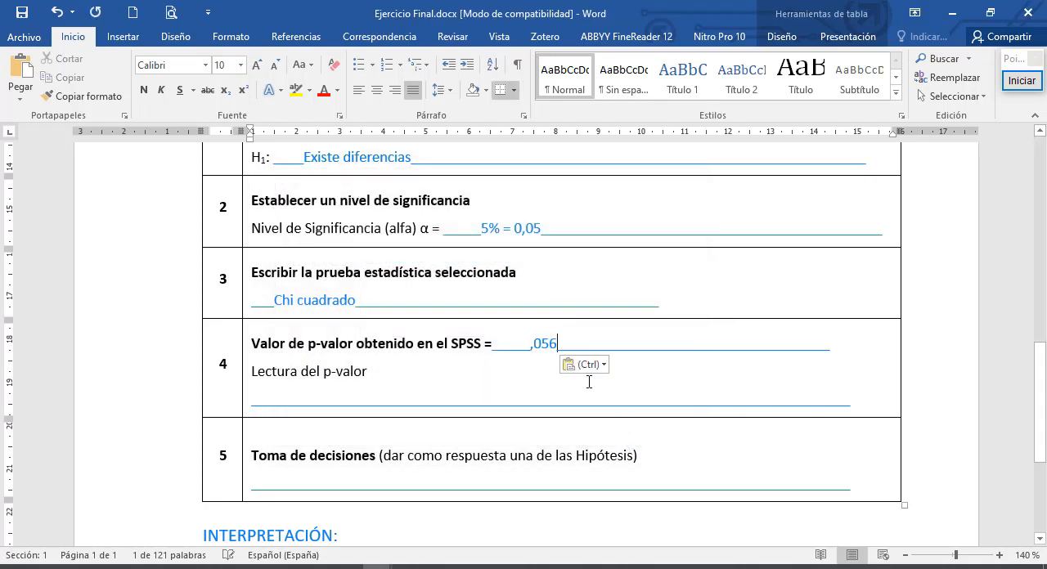
# - Complete the p-value entry so it reads "0,056 = 5,6%"
pyautogui.click(531, 344)
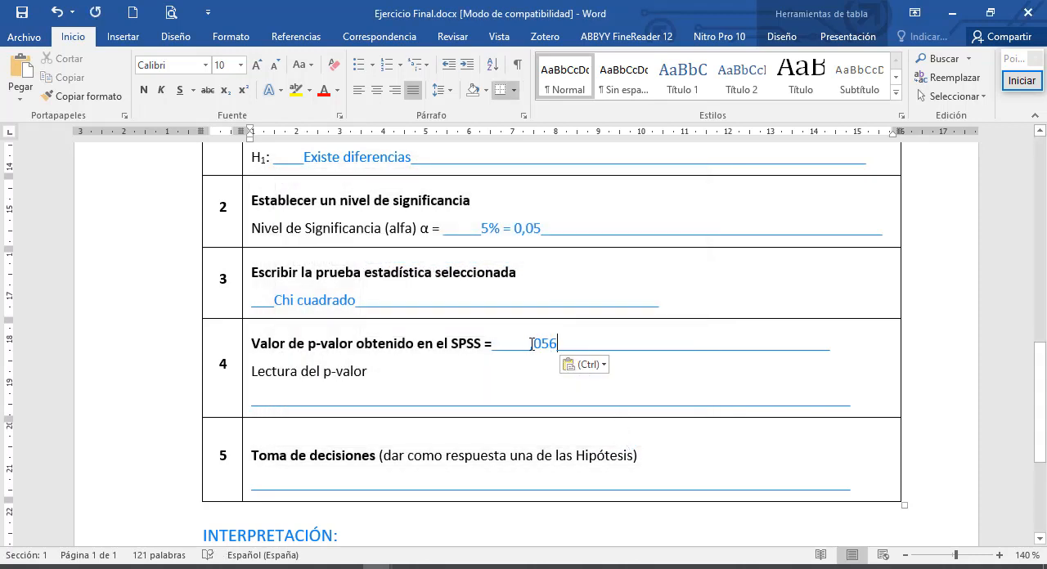
pyautogui.write('0')
pyautogui.click(574, 349)
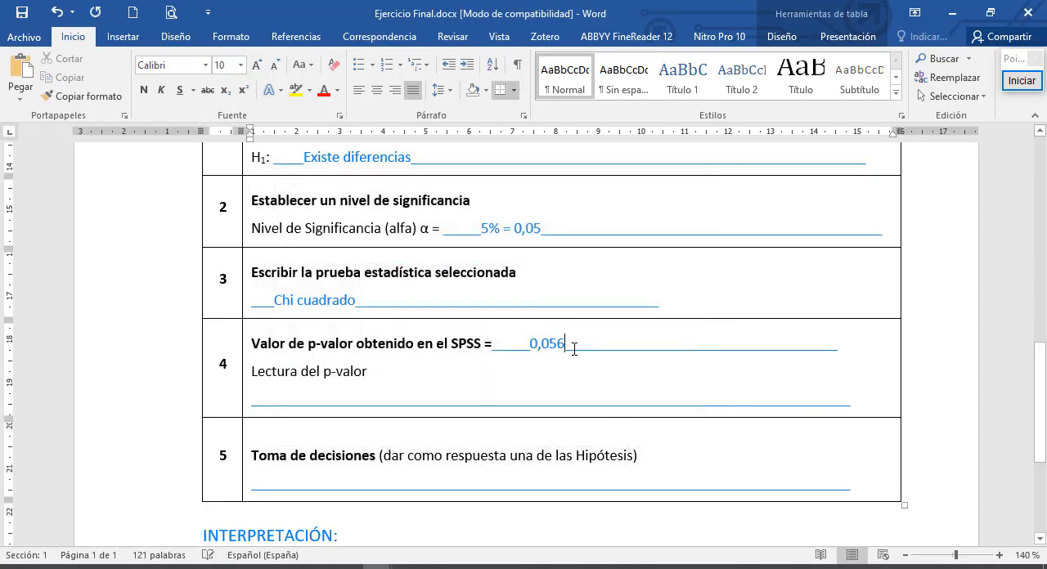
pyautogui.write('= ')
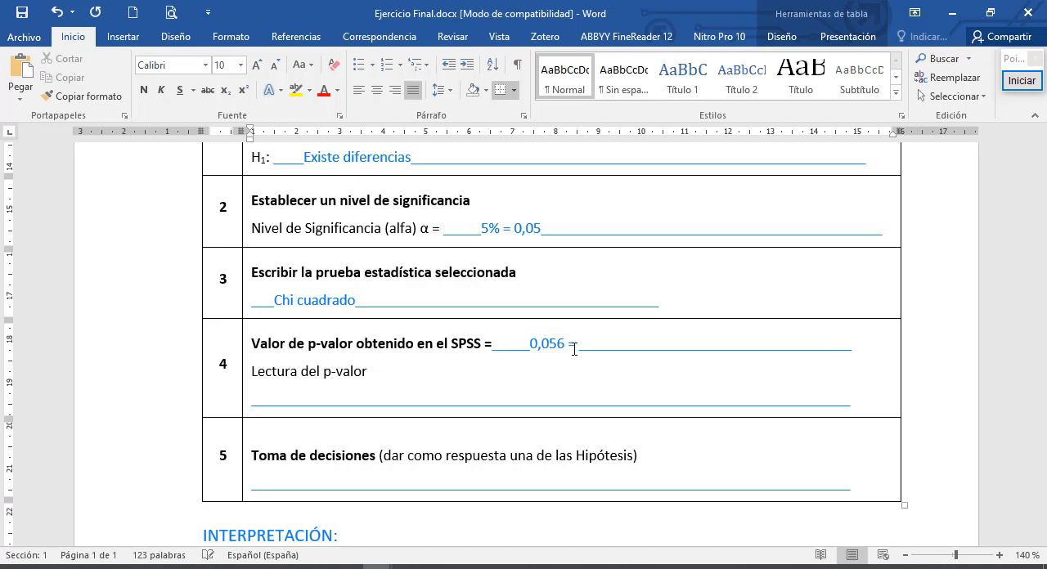
pyautogui.write('5,6%')
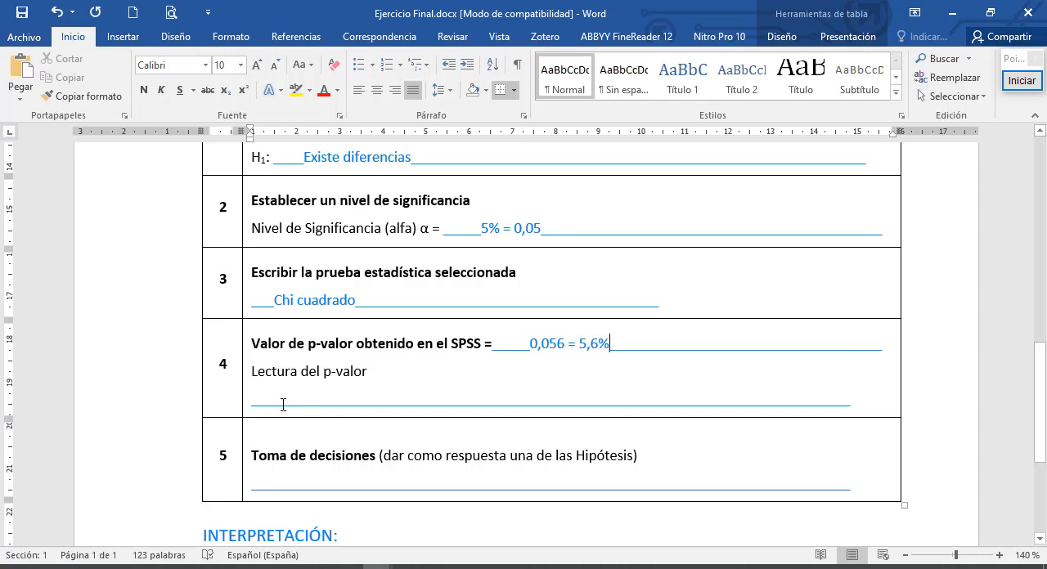
# - Fill in the p-value reading with "Con una probabilidad ....." and the decision line with the placeholder "...."
pyautogui.moveTo(281, 407); pyautogui.dragTo(378, 405)
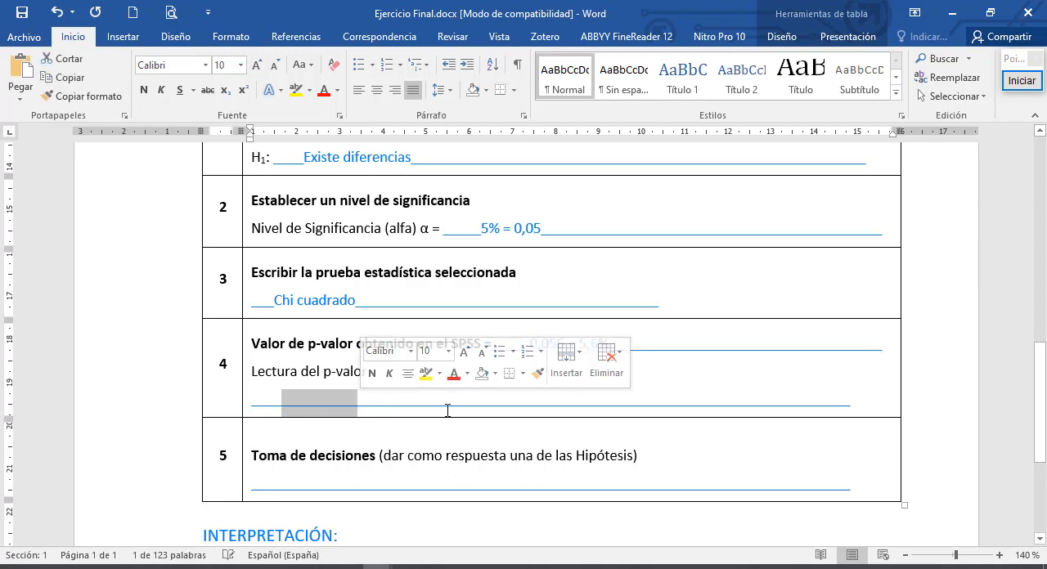
pyautogui.write('Co')
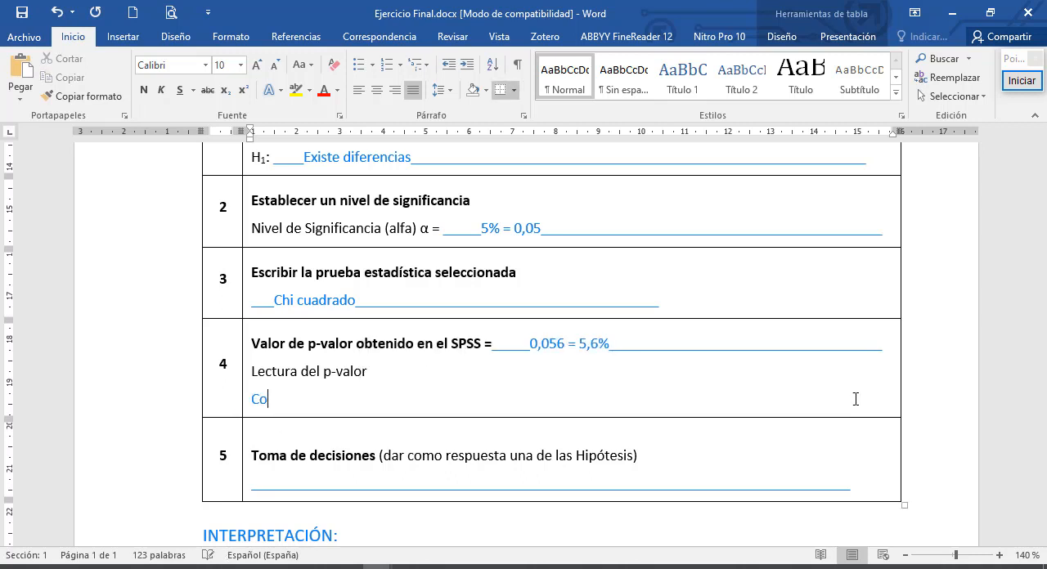
pyautogui.write('n una probabilidad .....')
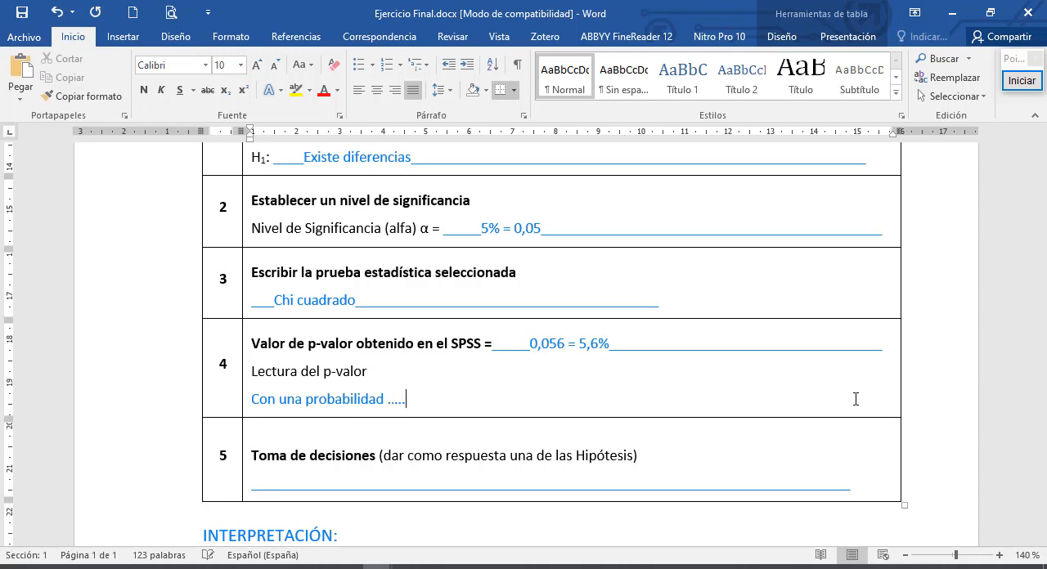
pyautogui.moveTo(856, 489); pyautogui.dragTo(252, 493)
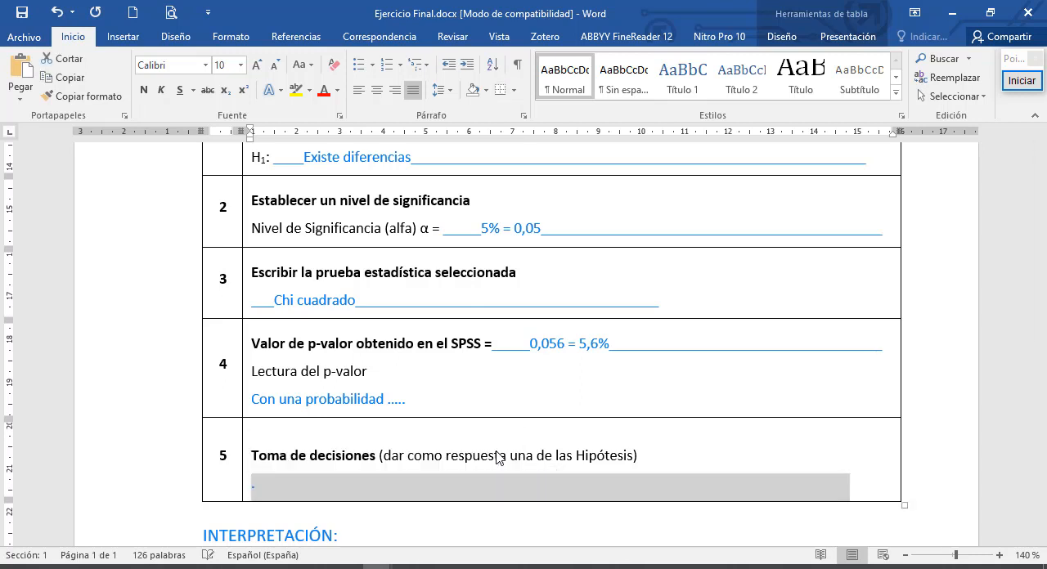
pyautogui.write('...')
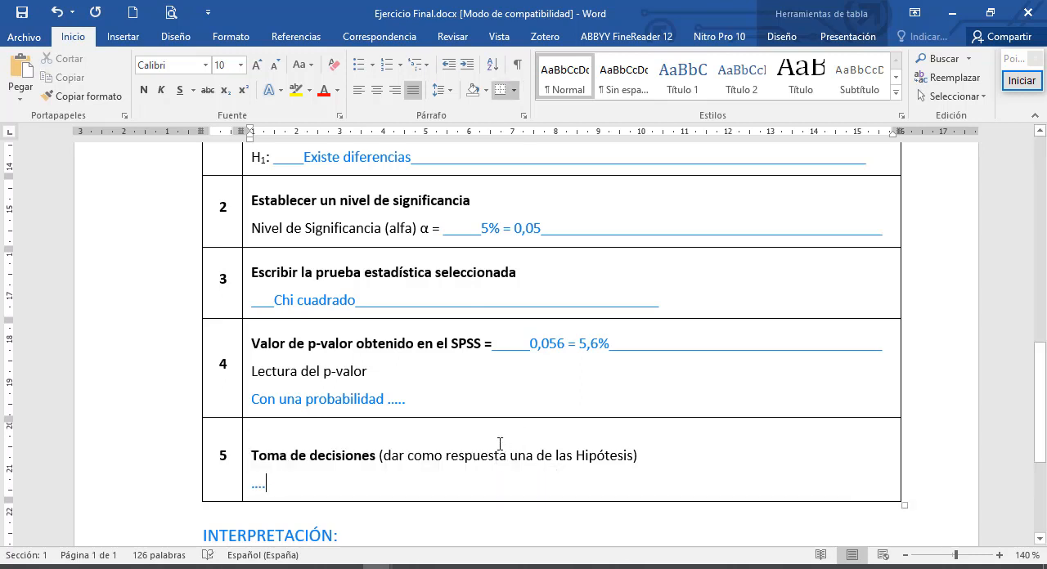
# - Write "La condición de los paciente no es distinta según" under the INTERPRETACIÓN heading
pyautogui.scroll(-3, 494, 430)
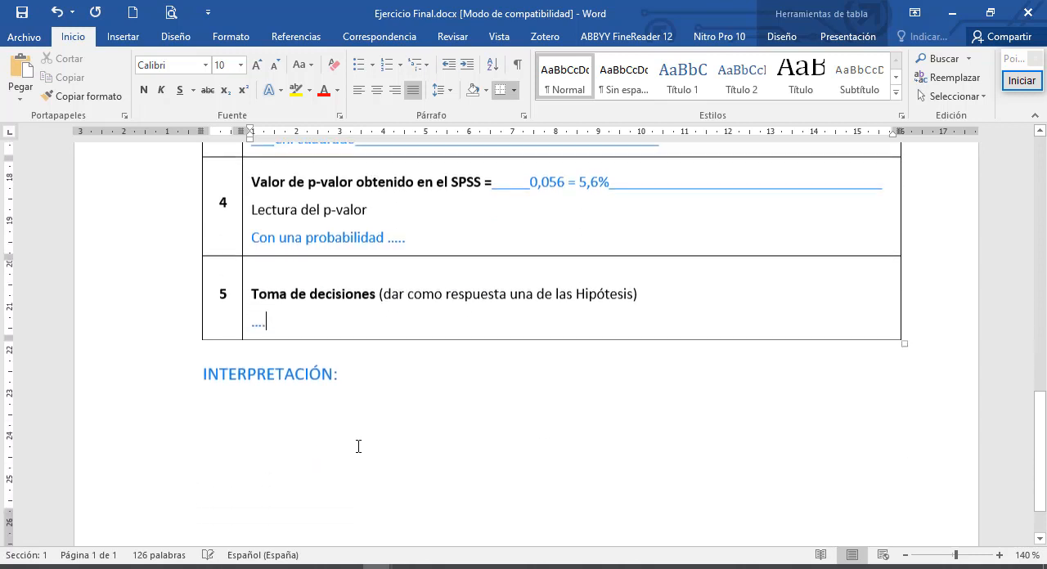
pyautogui.click(291, 407)
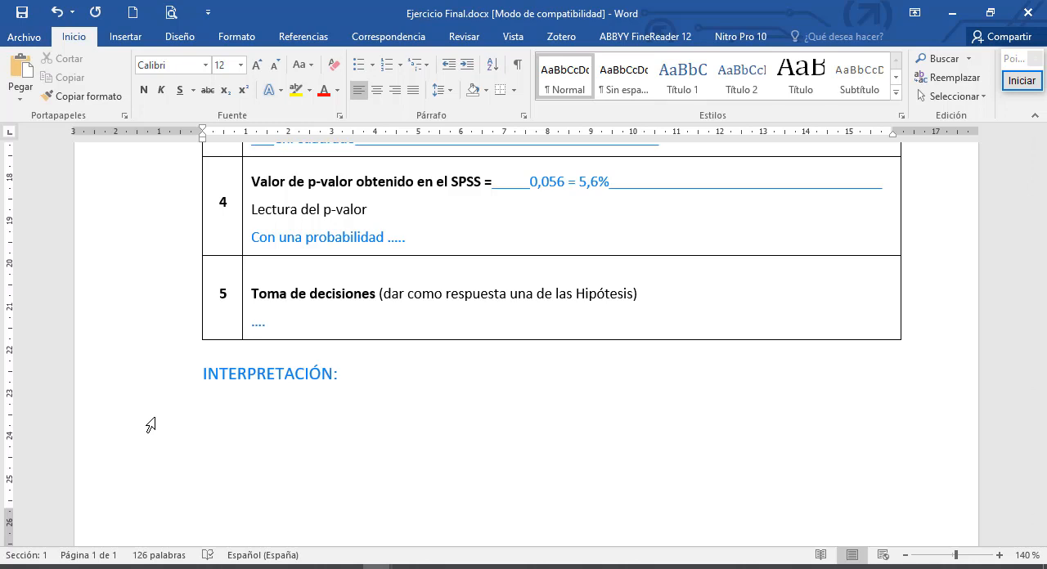
pyautogui.write('a condicione')
pyautogui.press('BackSpace')
pyautogui.press('BackSpace')
pyautogui.press('BackSpace')
pyautogui.write('ón de')
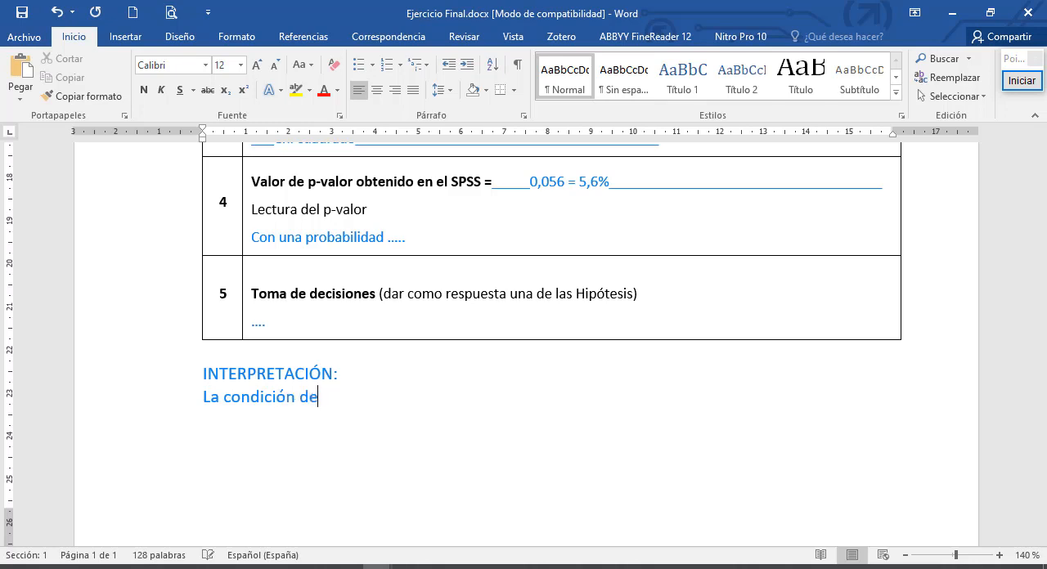
pyautogui.write(' los paciente')
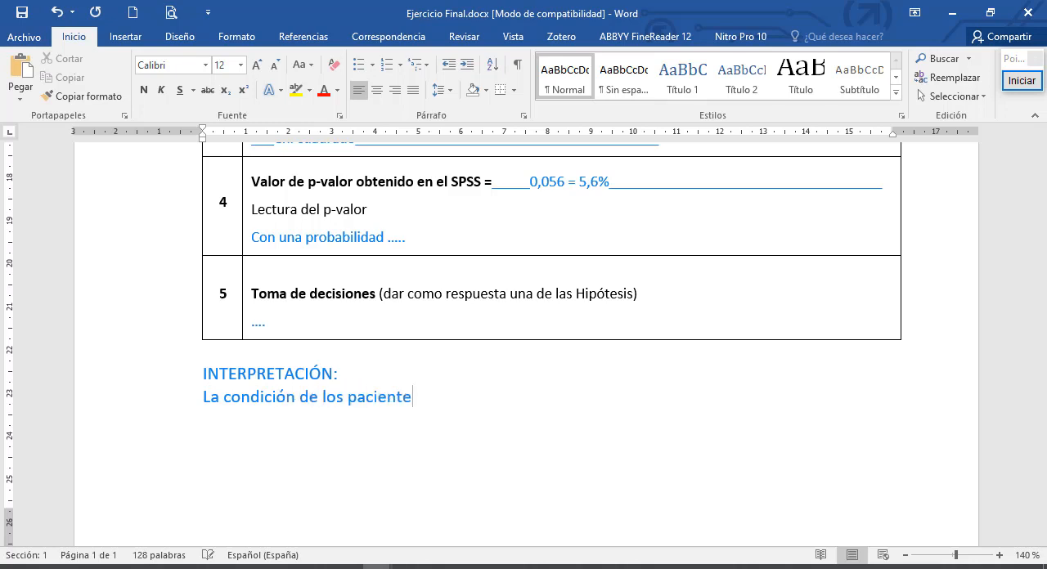
pyautogui.write(' es disti')
pyautogui.press('BackSpace')
pyautogui.press('BackSpace')
pyautogui.press('BackSpace')
pyautogui.press('BackSpace')
pyautogui.press('BackSpace')
pyautogui.press('BackSpace')
pyautogui.press('BackSpace')
pyautogui.write('no es distinta según')
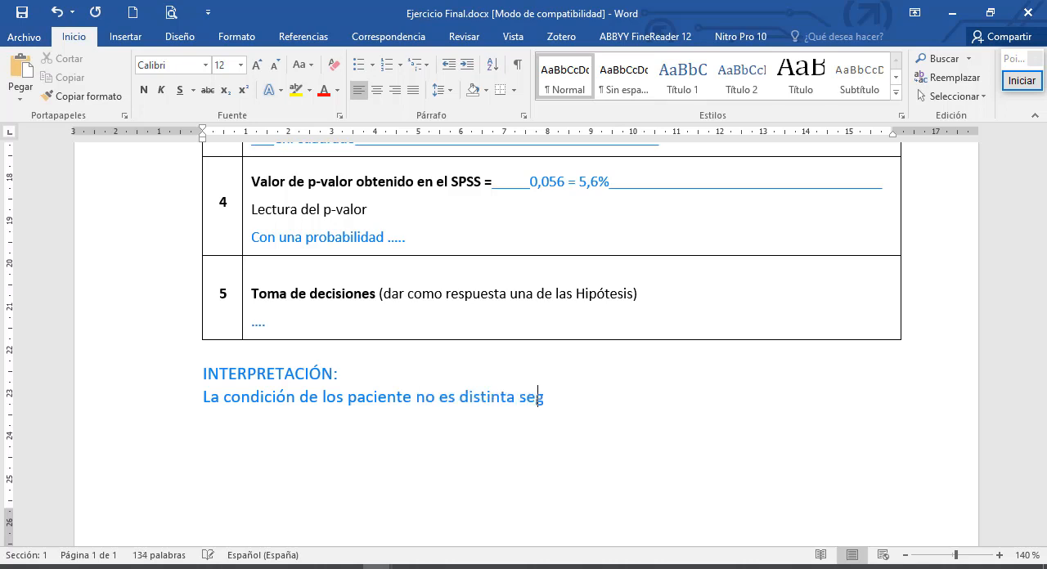